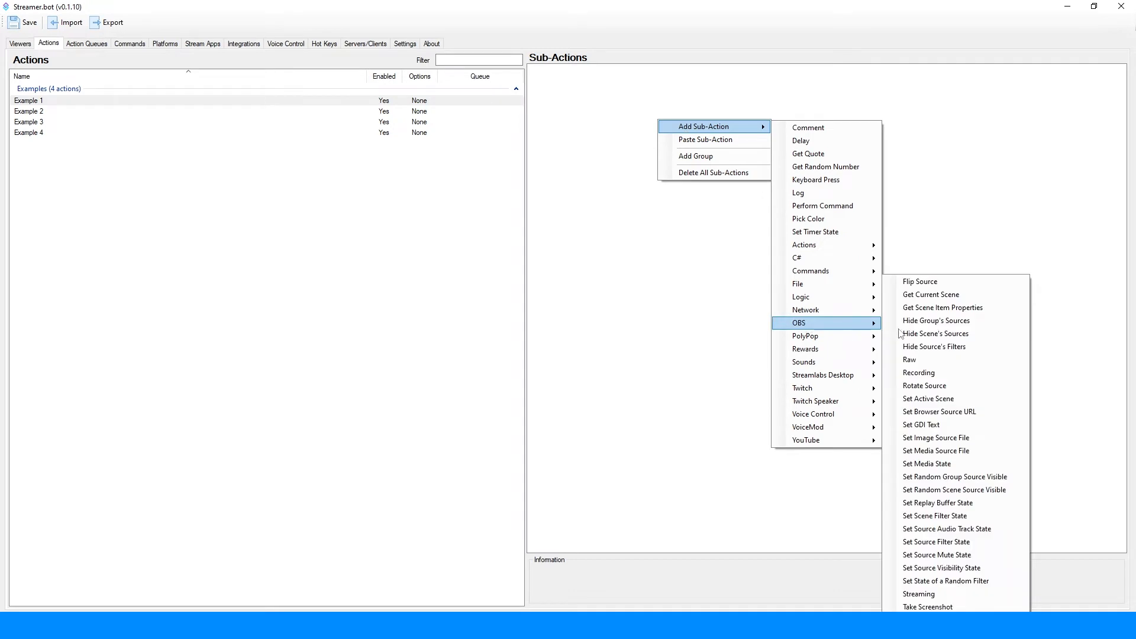
Step: Add an OBS Raw sub-action to Example 1 and write a JSON object with a "request-type" key and an empty string value
click(915, 361)
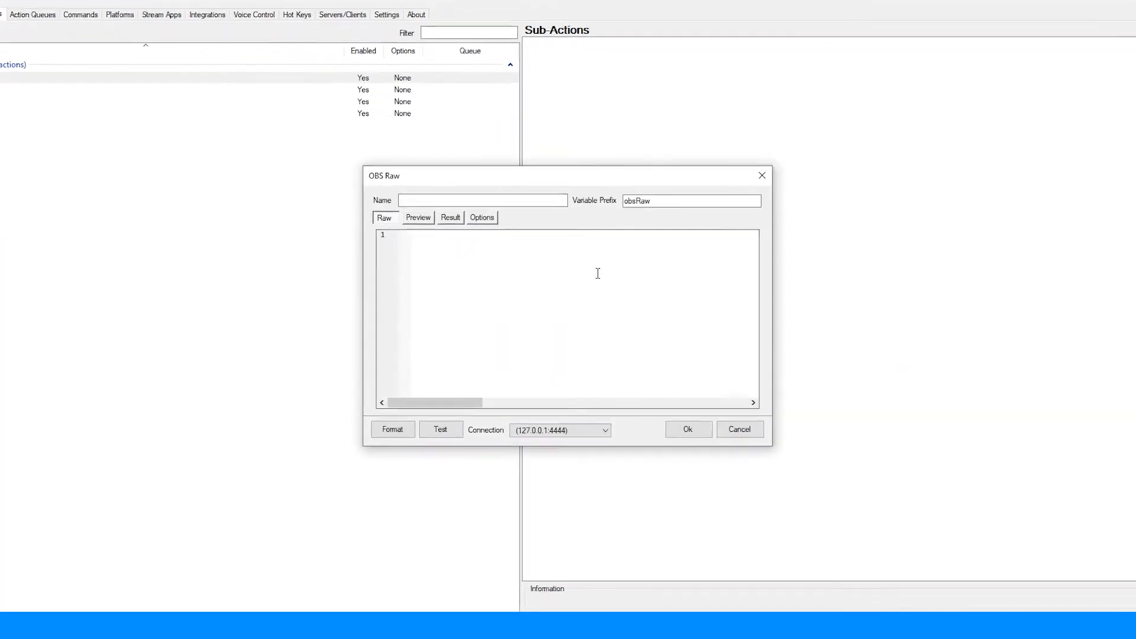
text({)
key(Return)
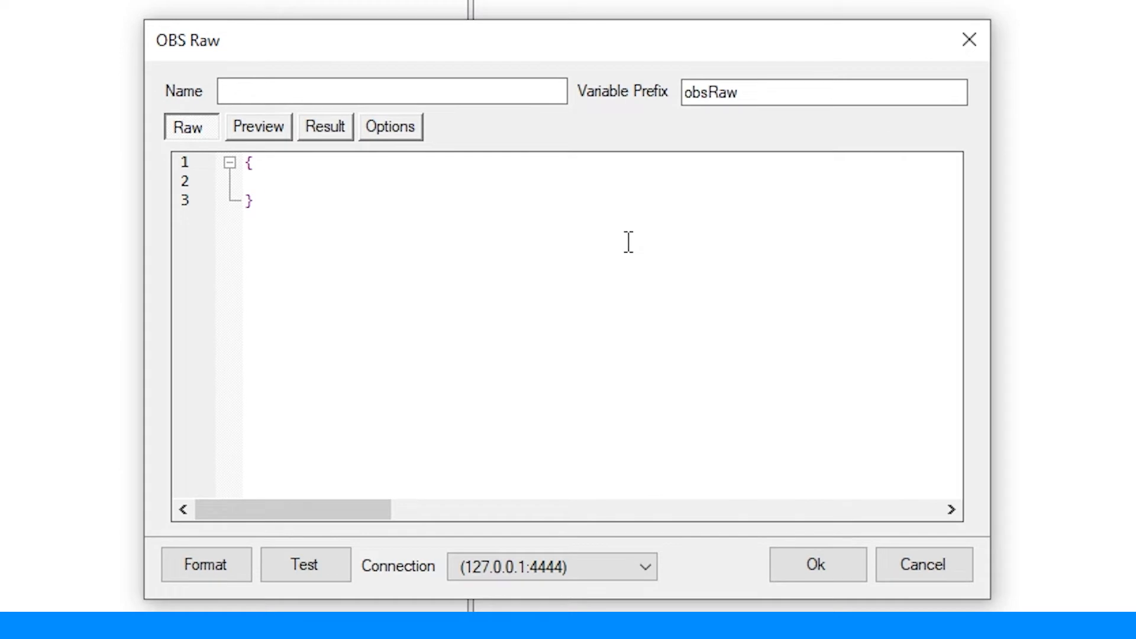
text("")
text(request-type)
key(Right)
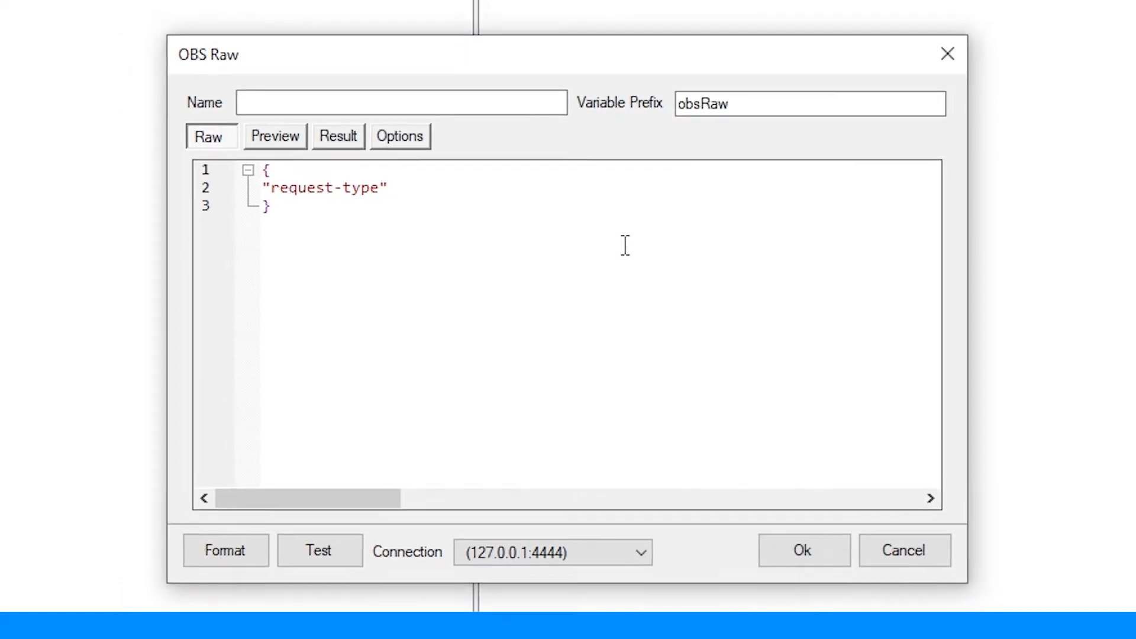
text(: ")
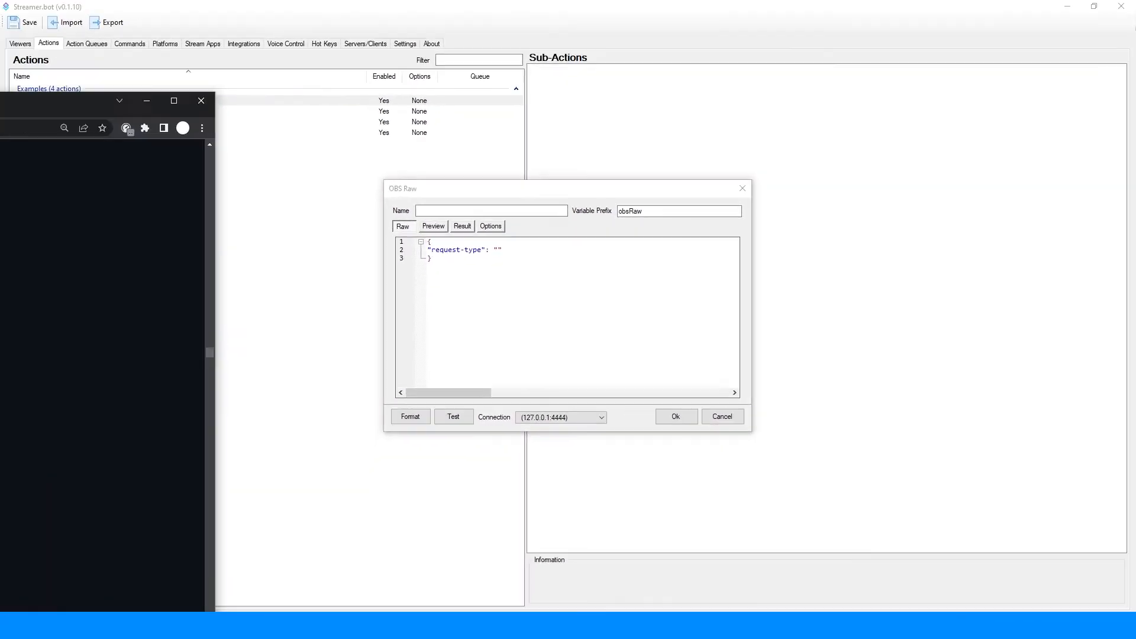
Step: Switch to the obs-websocket protocol page in the browser and copy the GetVideoInfo request name from its heading
drag(0, 104, 772, 131)
click(1093, 131)
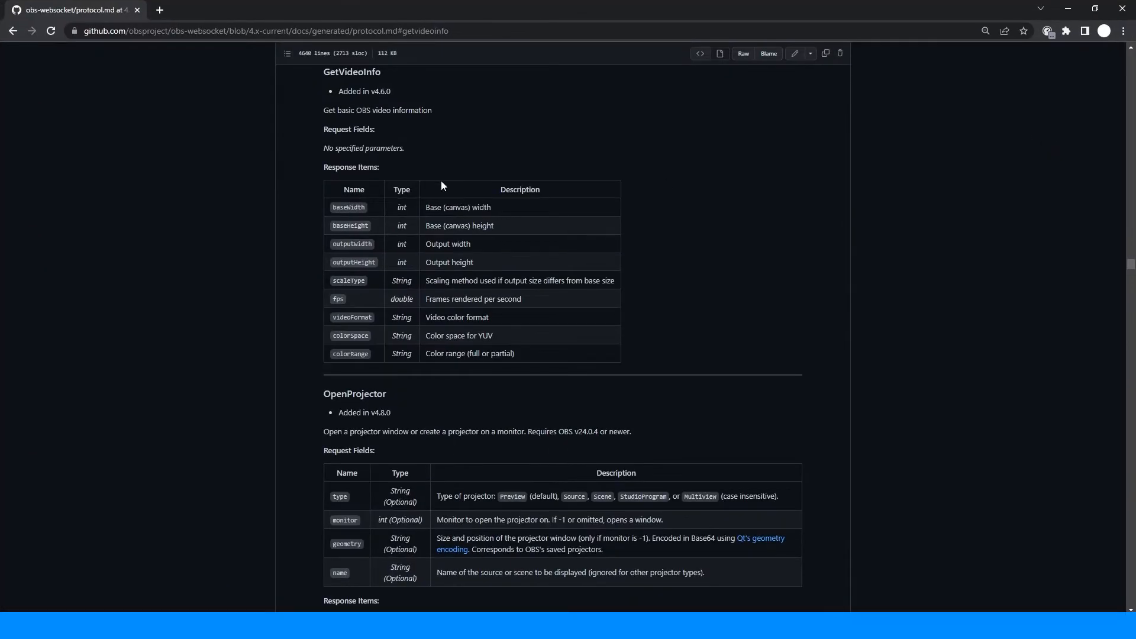
double_click(367, 71)
right_click(366, 69)
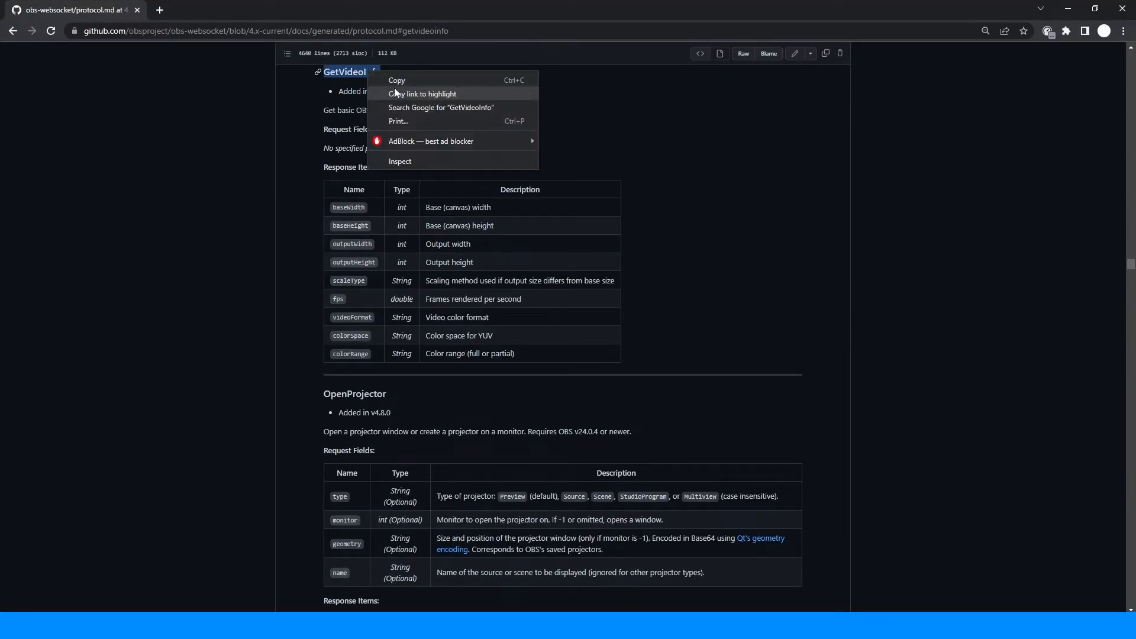
click(397, 83)
click(433, 145)
mouse_move(432, 144)
mouse_down()
mouse_move(314, 134)
mouse_move(321, 123)
mouse_move(427, 148)
mouse_up()
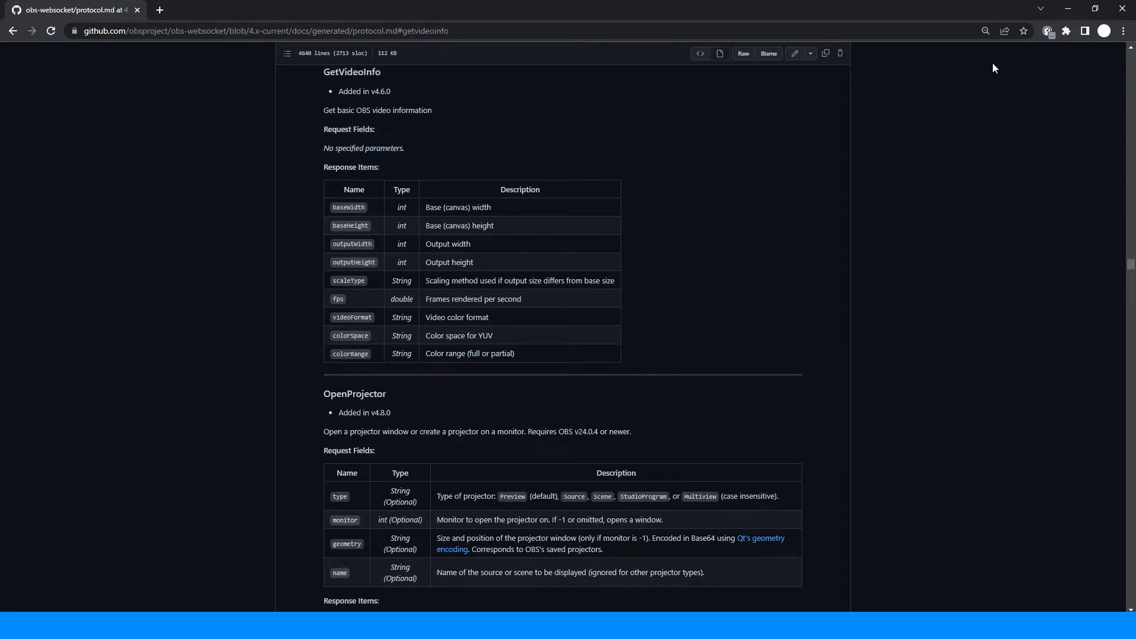
Step: Return to Streamer.bot, paste GetVideoInfo as the request-type value, and confirm the OBS Raw sub-action
drag(953, 5, 0, 114)
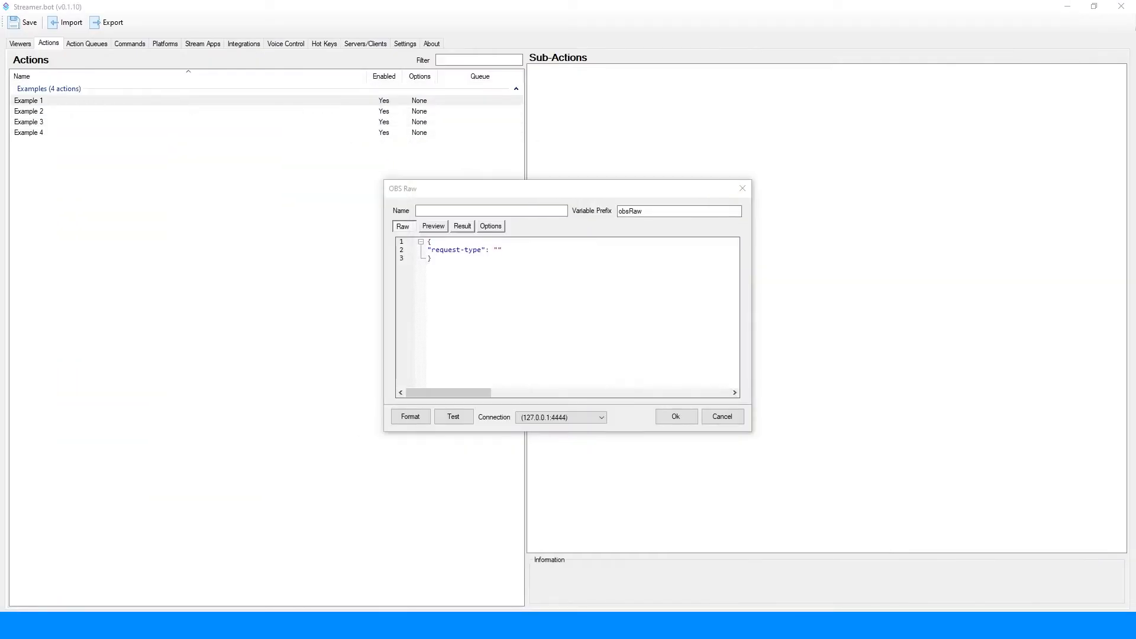
click(476, 231)
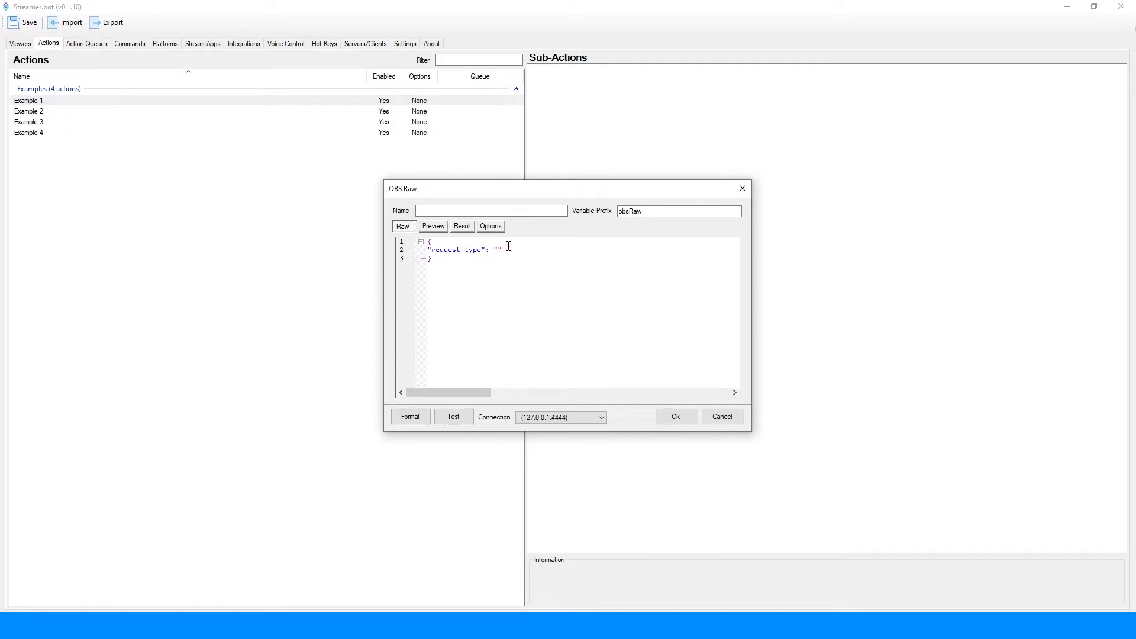
key(ctrl+v)
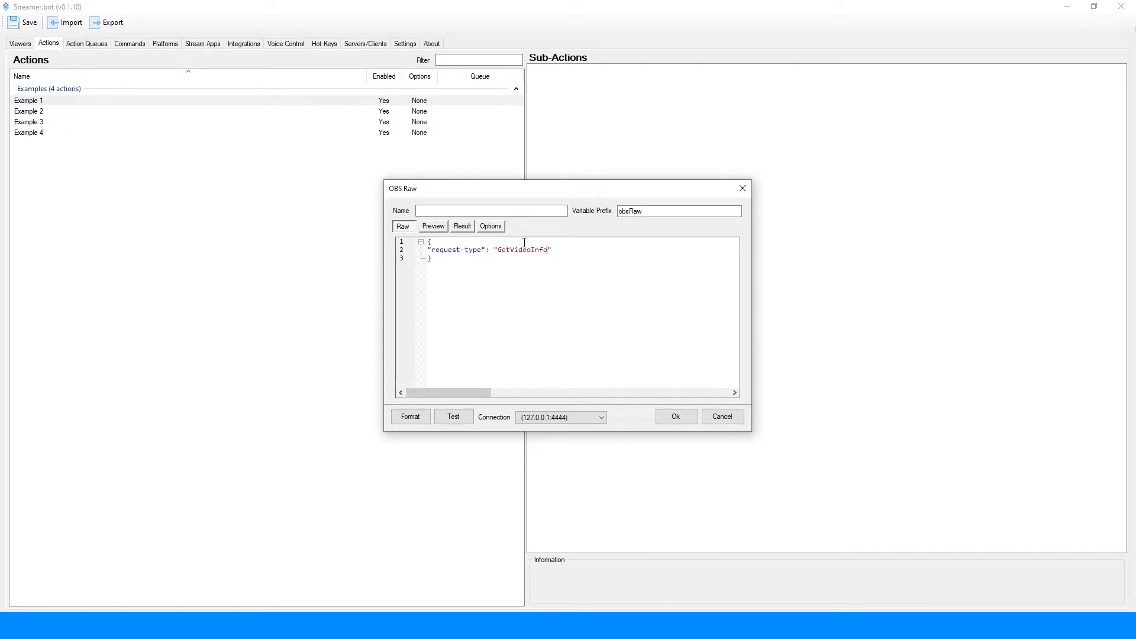
click(687, 417)
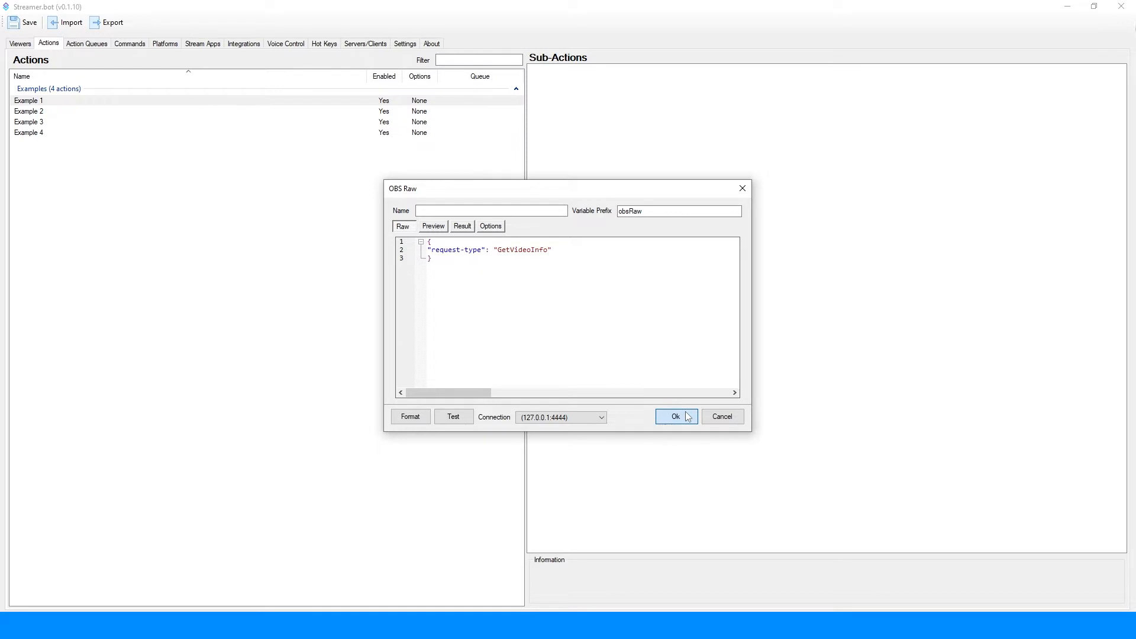
Step: Switch to the Streamer.bot Deck in the browser, run Example 1, and move the deck window out of the way
drag(0, 101, 751, 33)
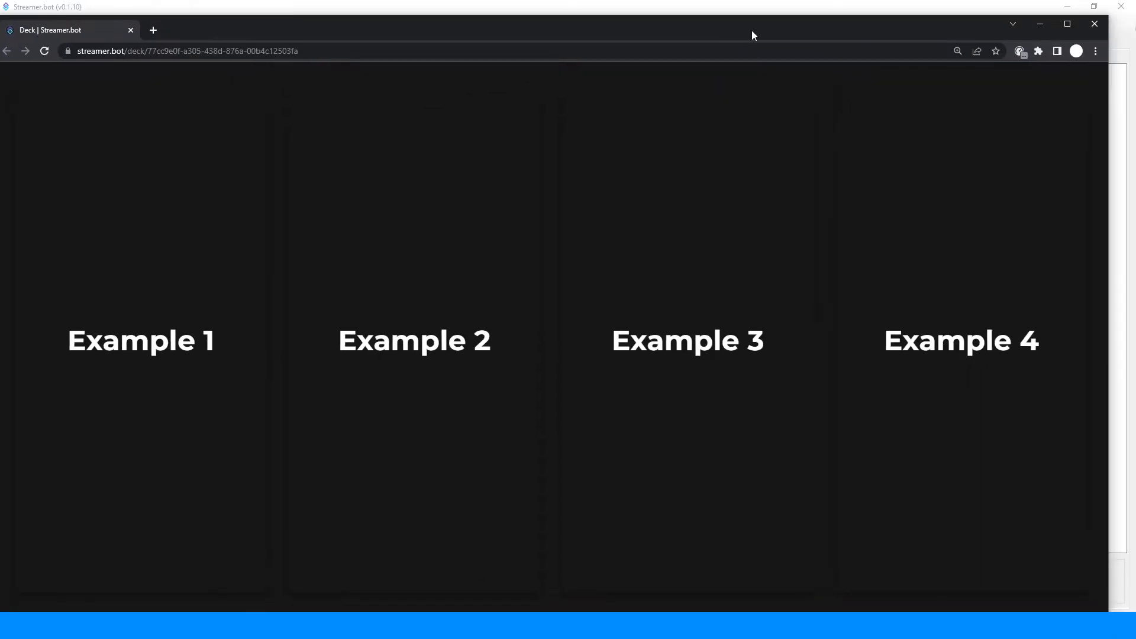
click(210, 321)
drag(385, 29, 0, 178)
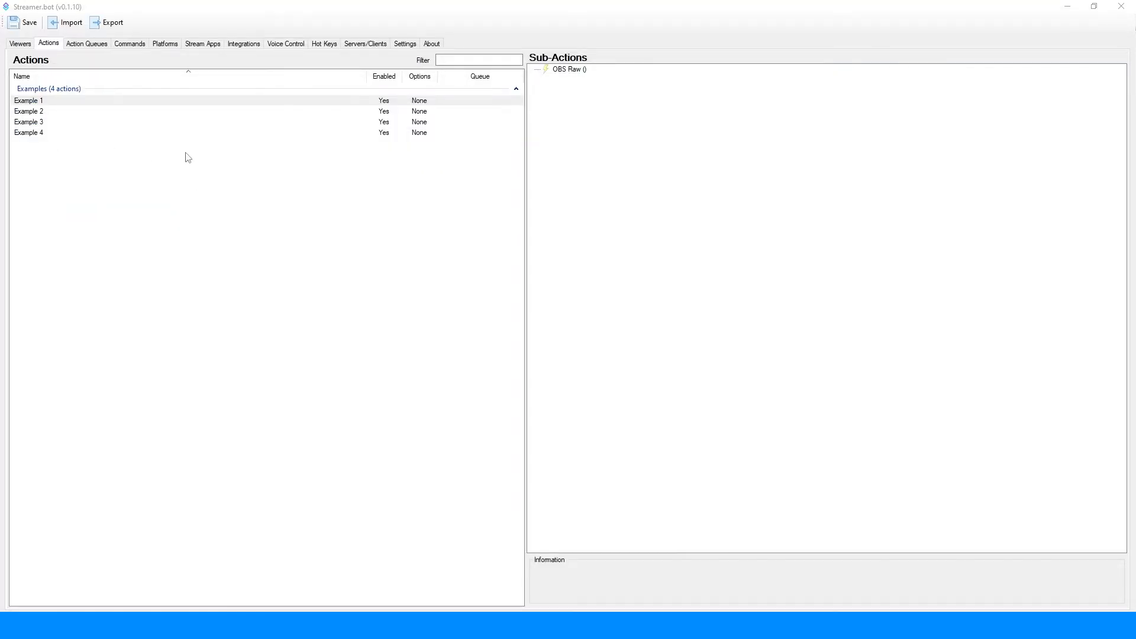
Step: Open the variables of the completed Example 1 run in the action history
click(92, 43)
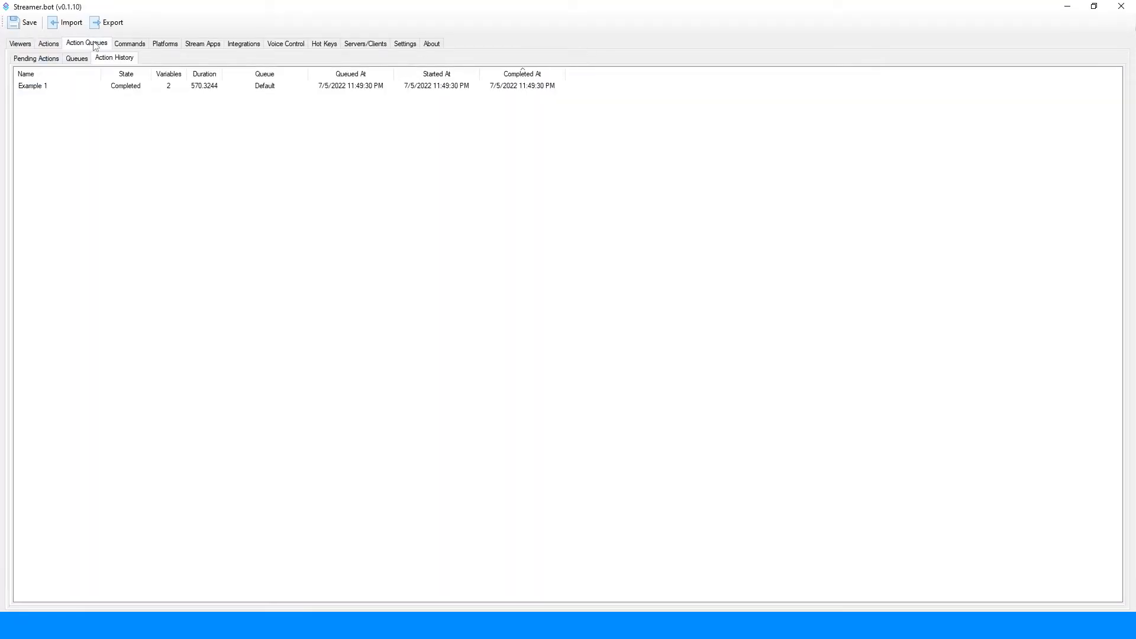
click(85, 89)
right_click(84, 90)
click(96, 104)
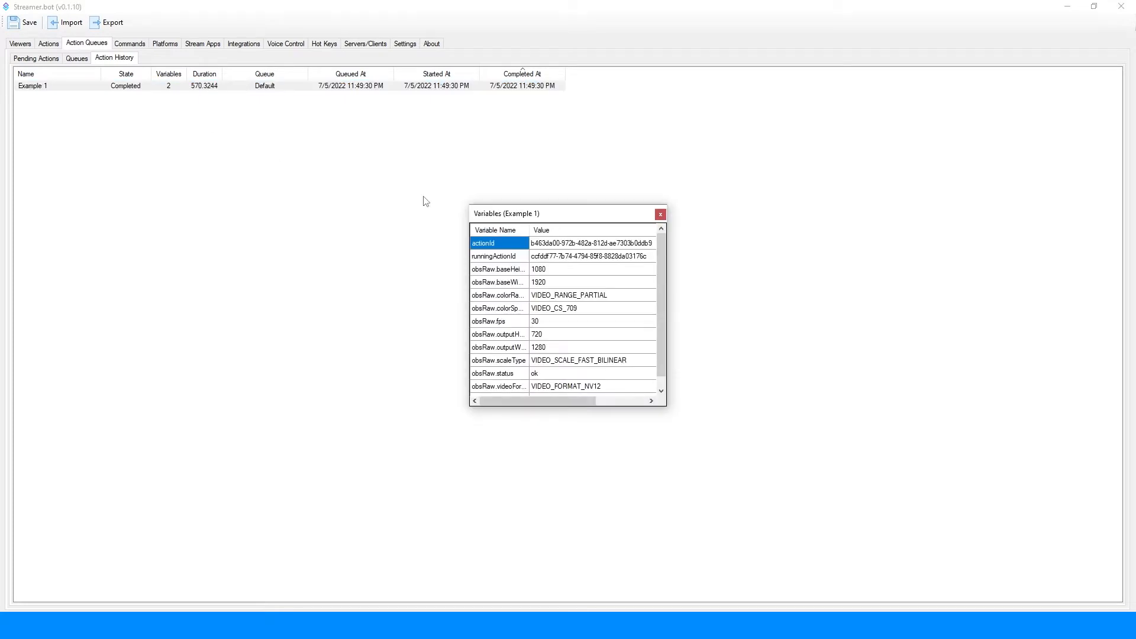
Step: Examine the names and values of the obsRaw variables from base height to _json, and close the variables window
scroll(528, 290, down, 1)
drag(541, 387, 497, 262)
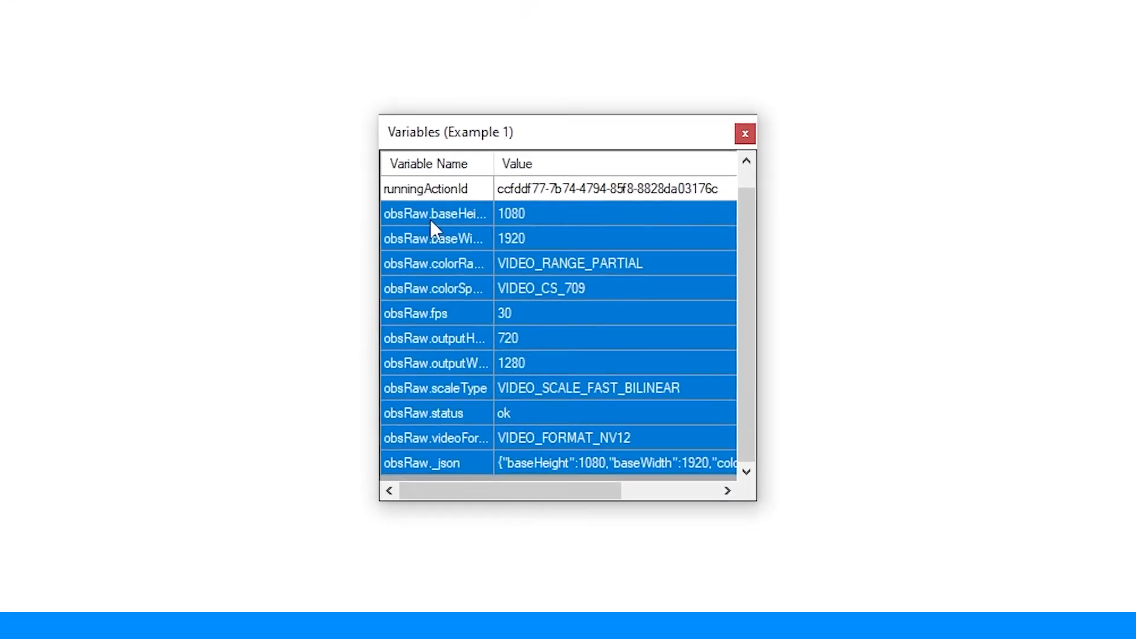
click(533, 213)
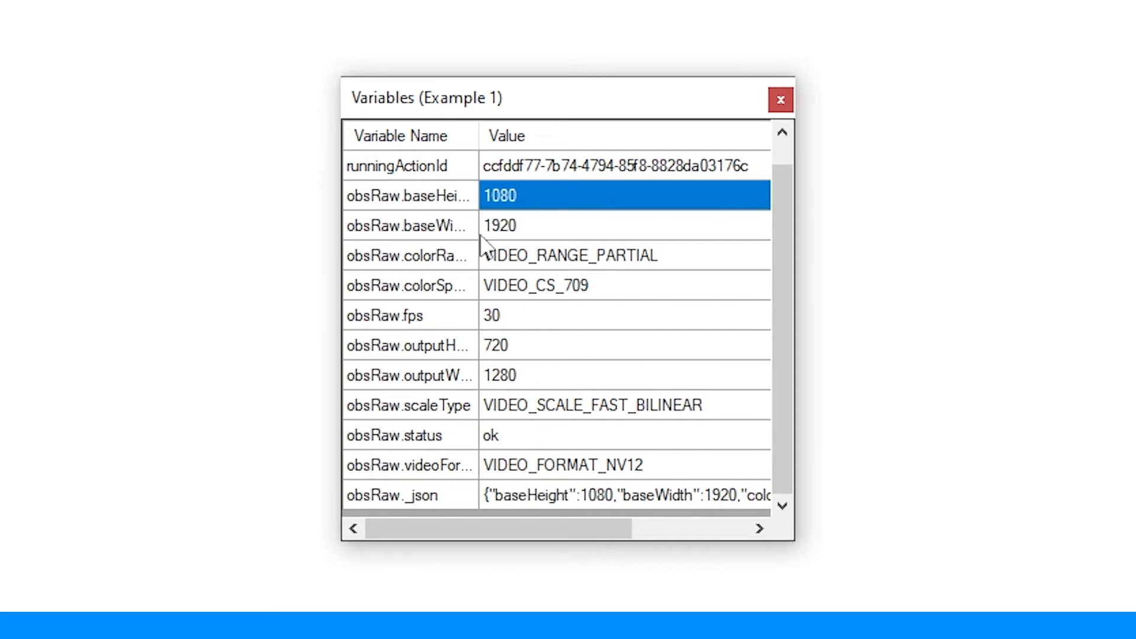
click(503, 240)
click(503, 261)
click(508, 292)
click(511, 325)
click(515, 405)
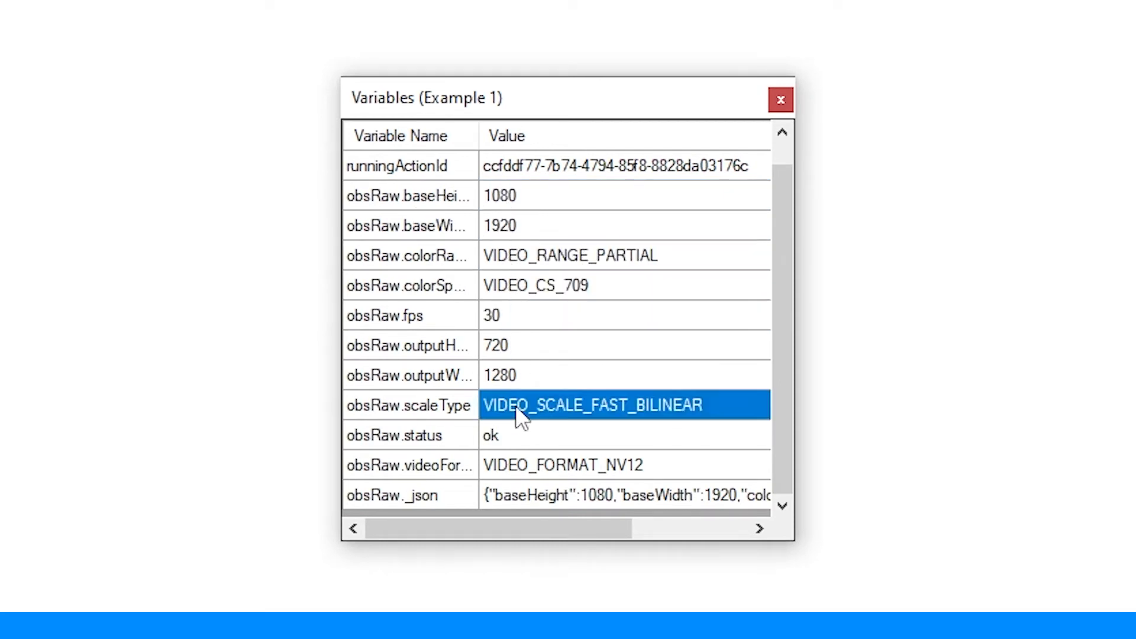
click(533, 464)
drag(546, 494, 535, 180)
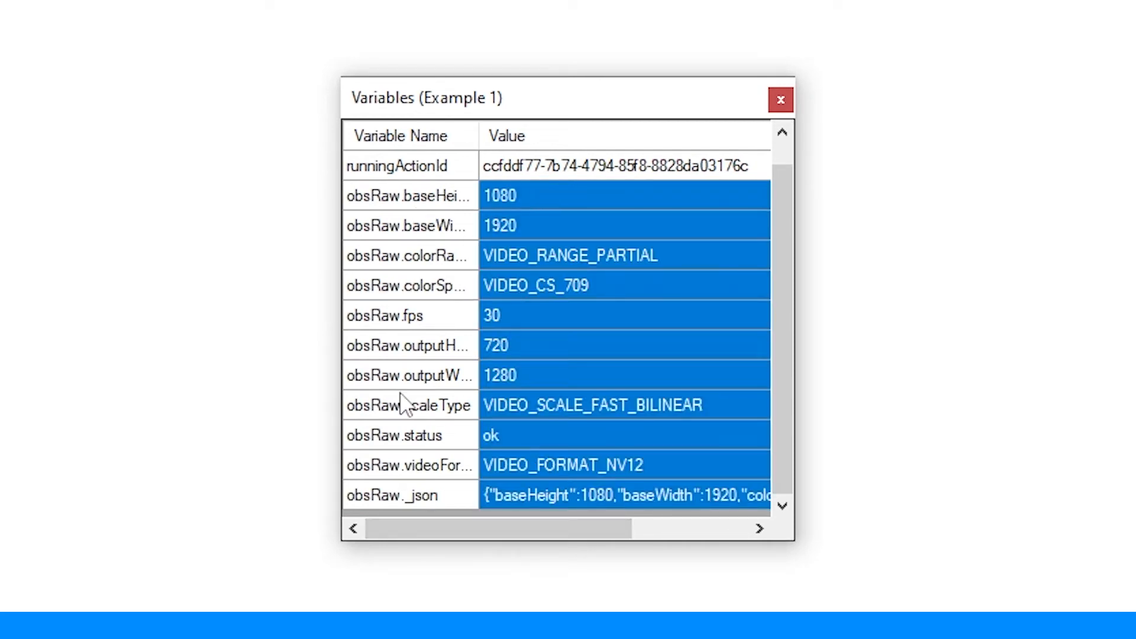
drag(414, 505, 431, 197)
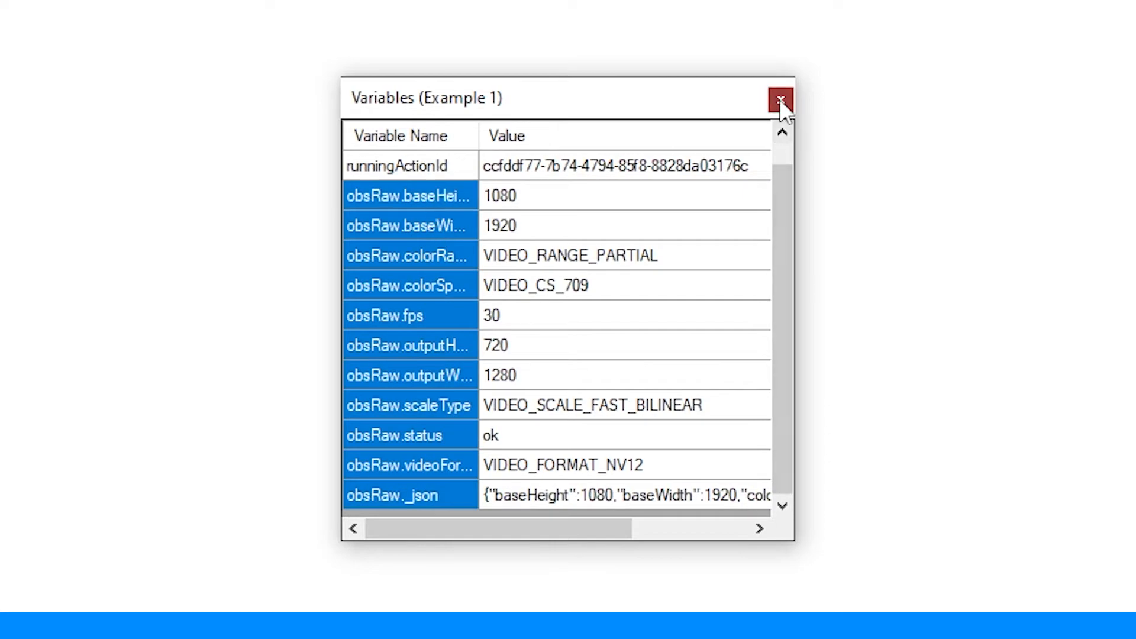
click(780, 99)
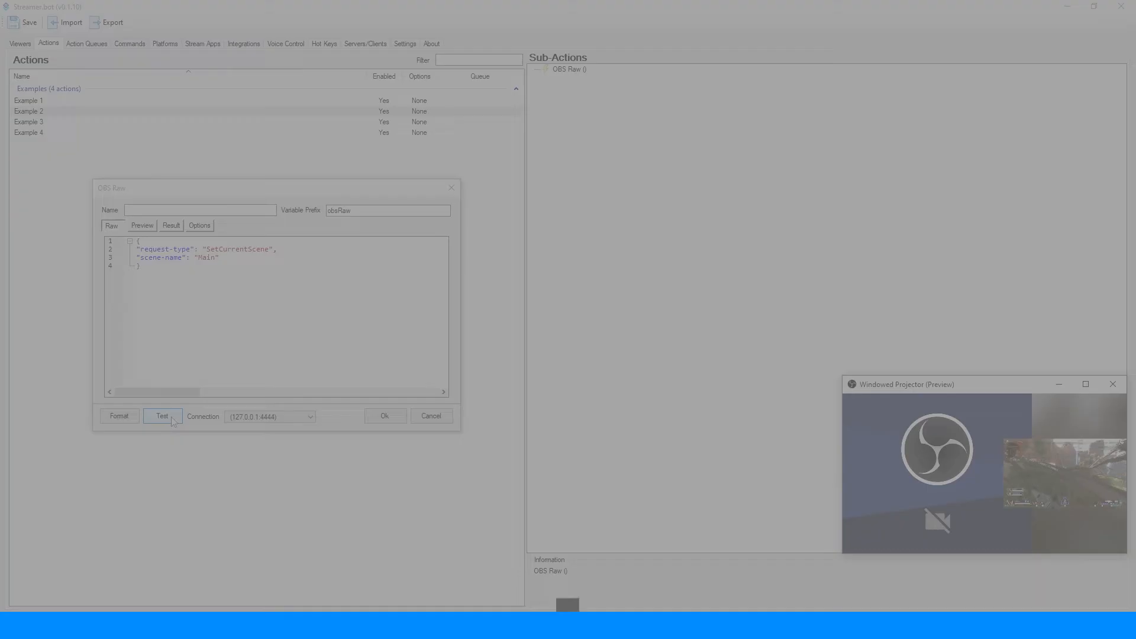
Step: Open Example 2's OBS Raw sub-action for editing at the end of the SetCurrentScene request-type line
click(162, 416)
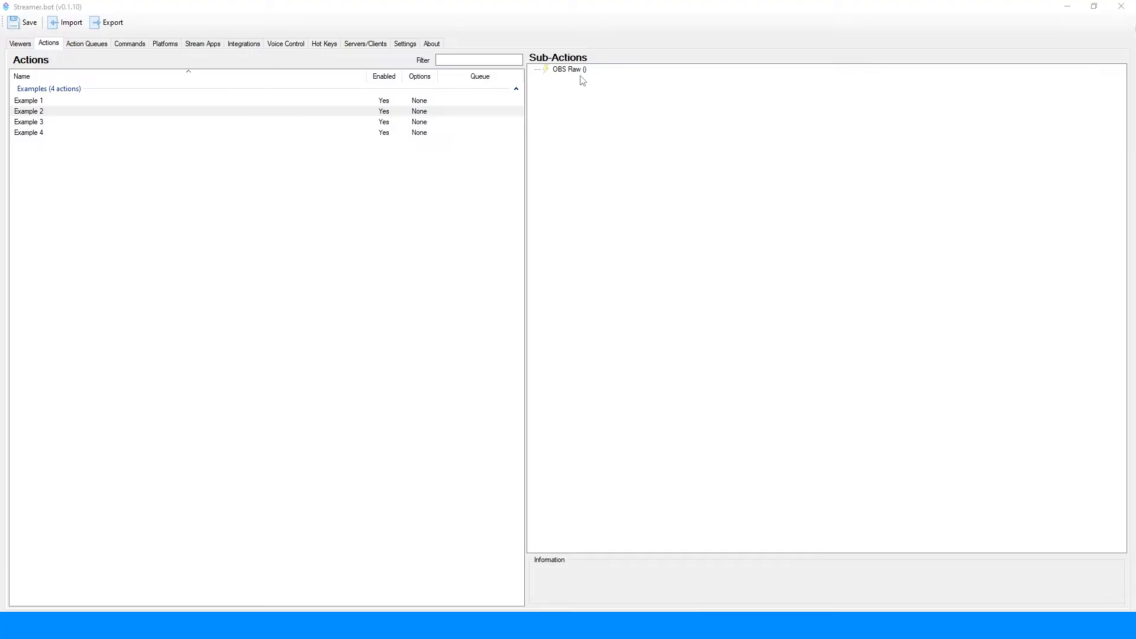
double_click(573, 70)
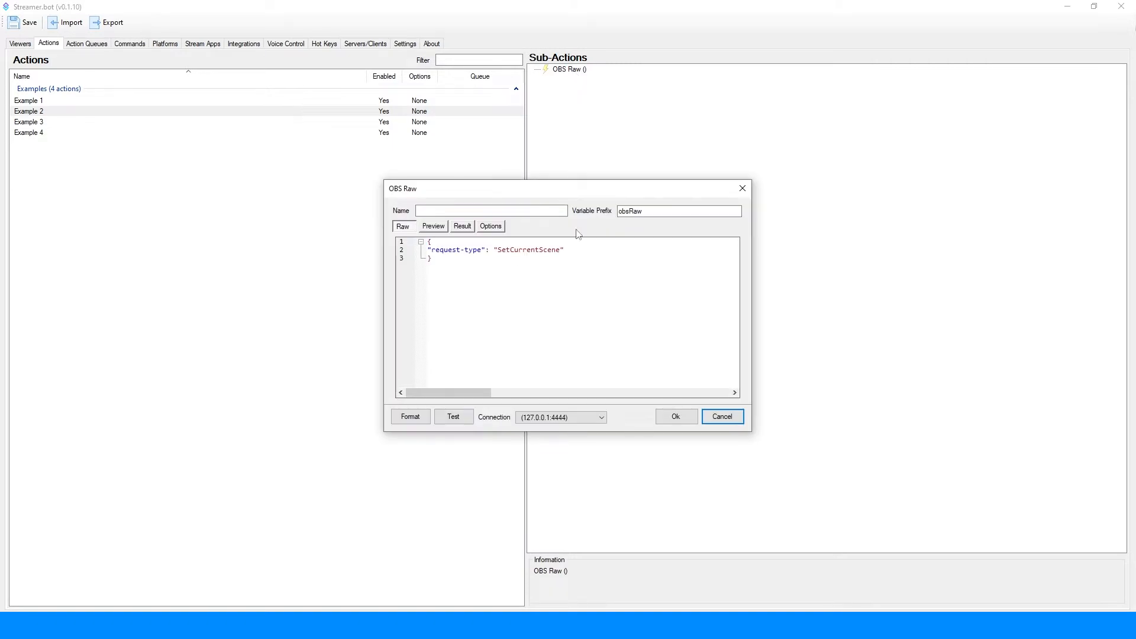
click(585, 247)
Step: Switch to the obs-websocket protocol page in the browser and copy the scene-name request field of SetCurrentScene
drag(0, 47, 536, 57)
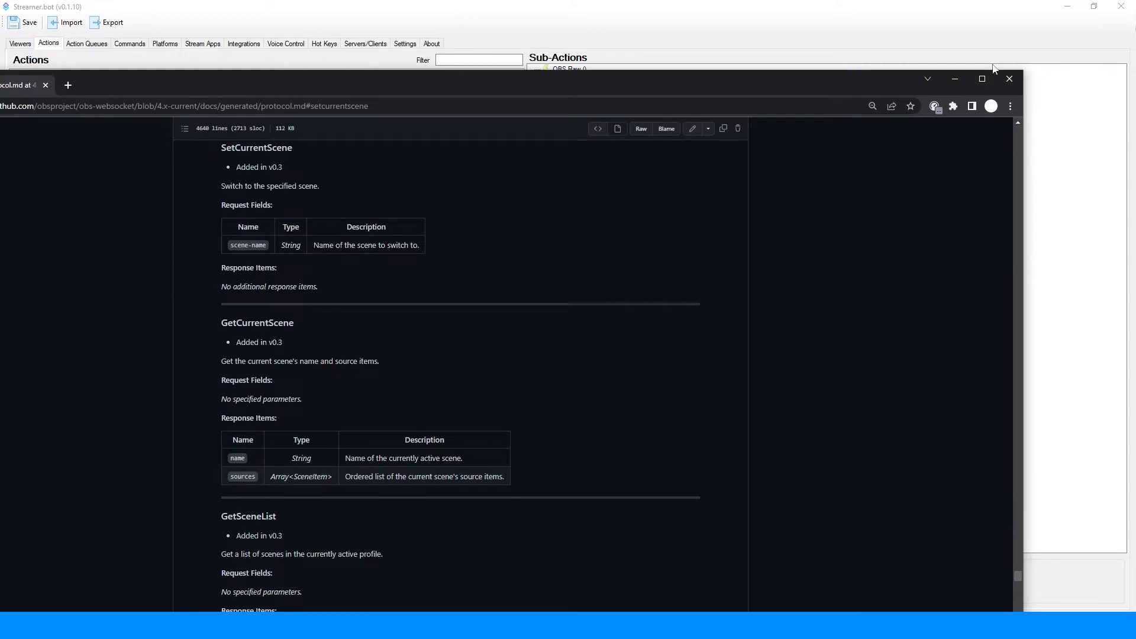
click(982, 78)
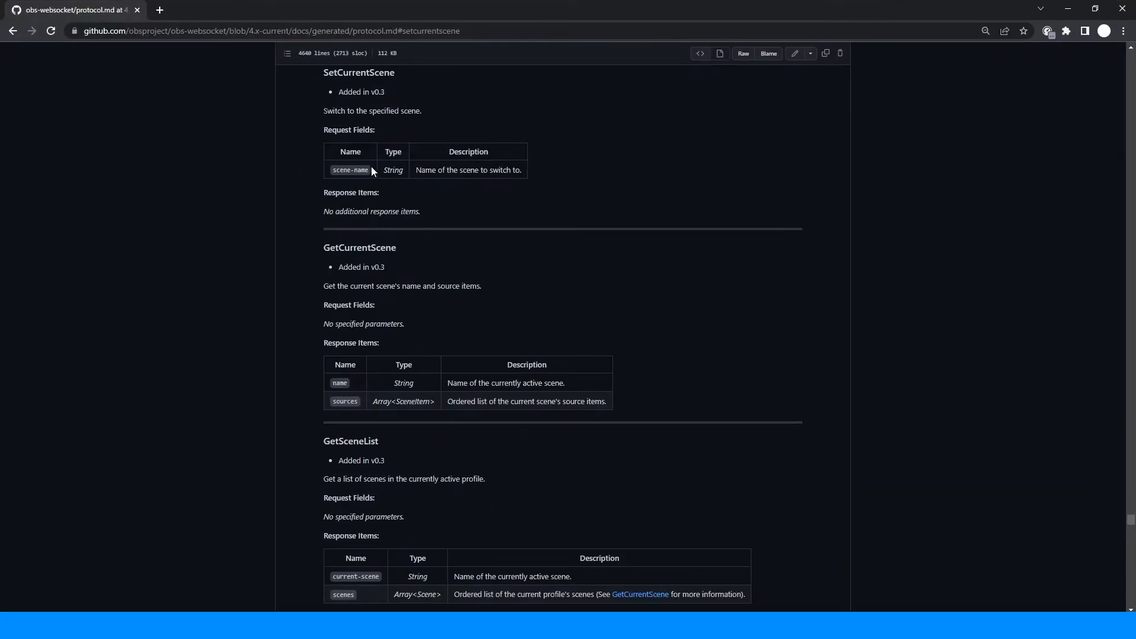
right_click(346, 171)
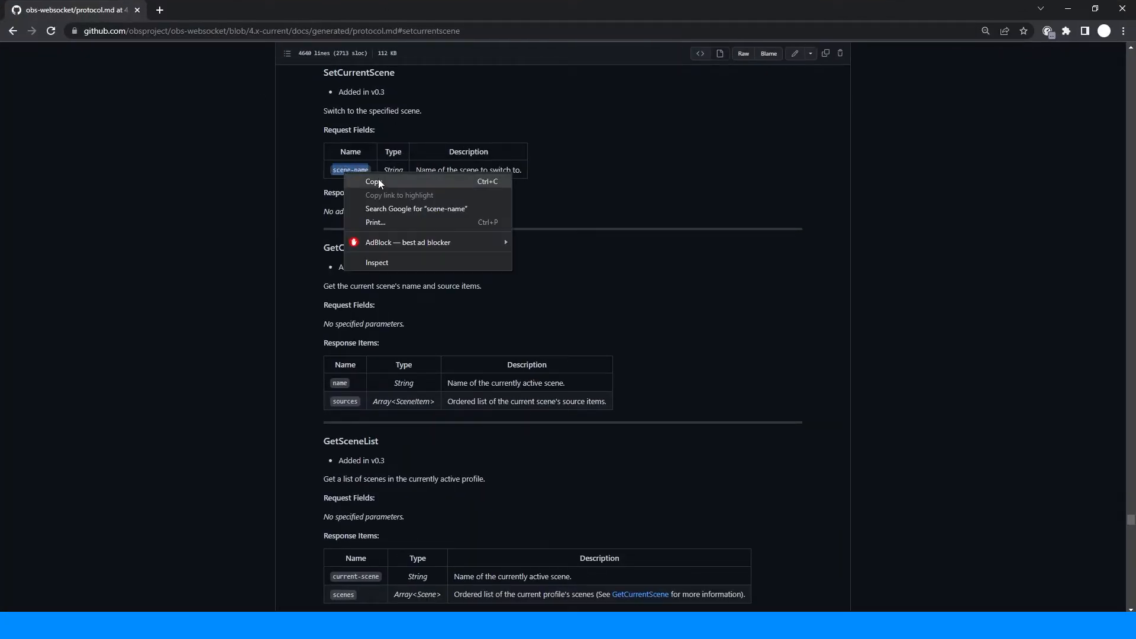
click(377, 180)
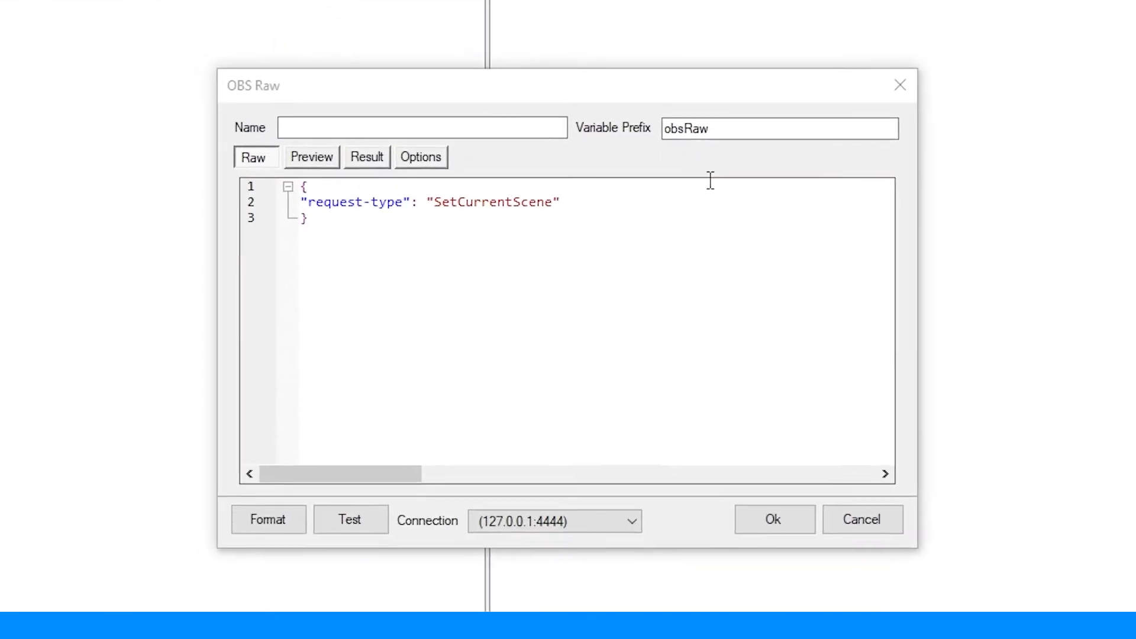
Step: Add a "scene-name" key with an empty string value on a new line below the SetCurrentScene request type
click(662, 216)
key(Return)
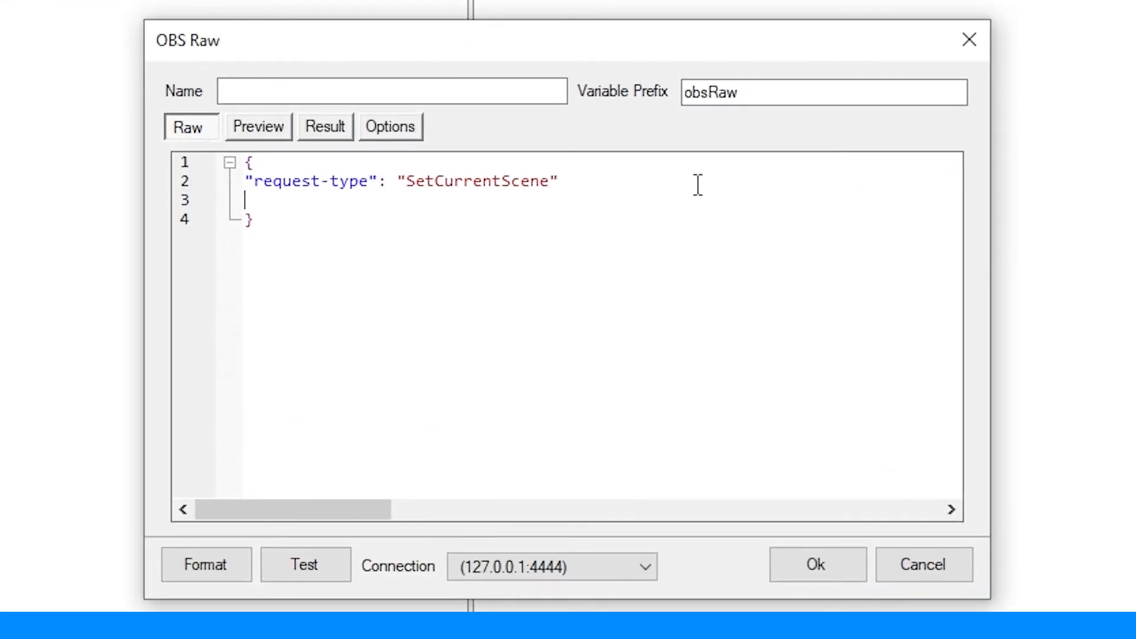
text("")
key(Left)
key(ctrl+v)
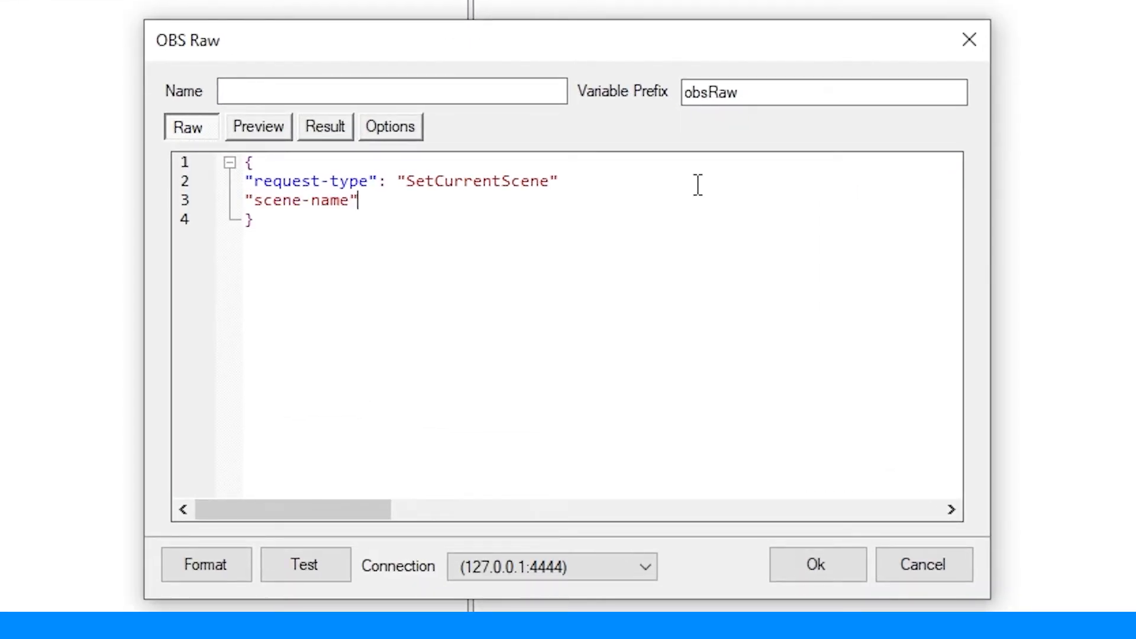
text("")
key(Left)
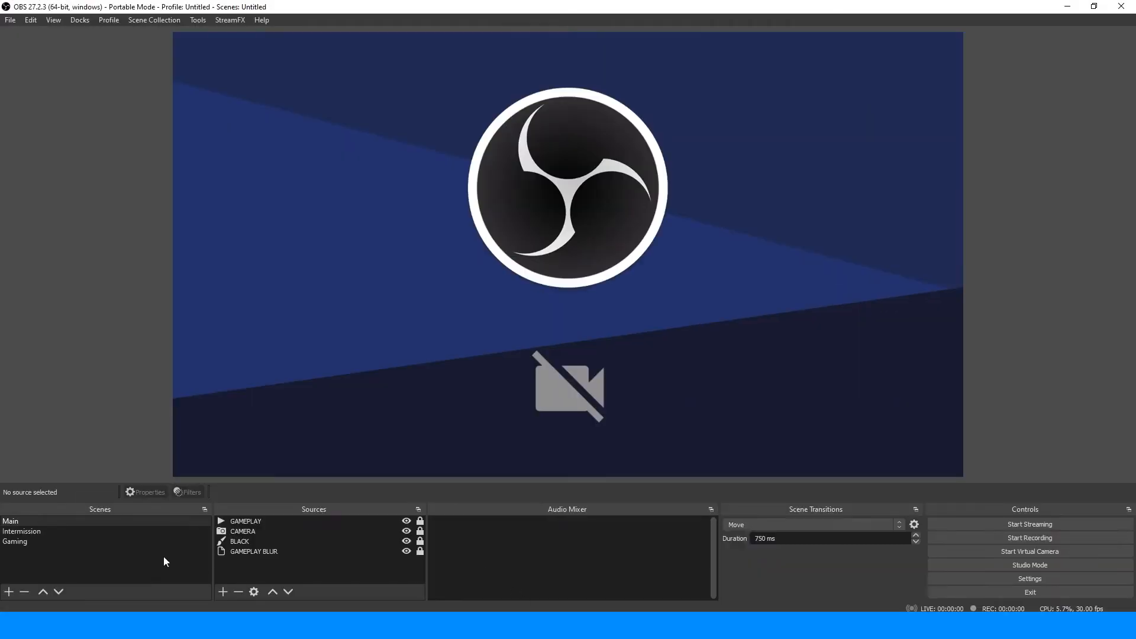
Step: Fill in Main as the scene-name value and add the comma after "SetCurrentScene"
double_click(103, 520)
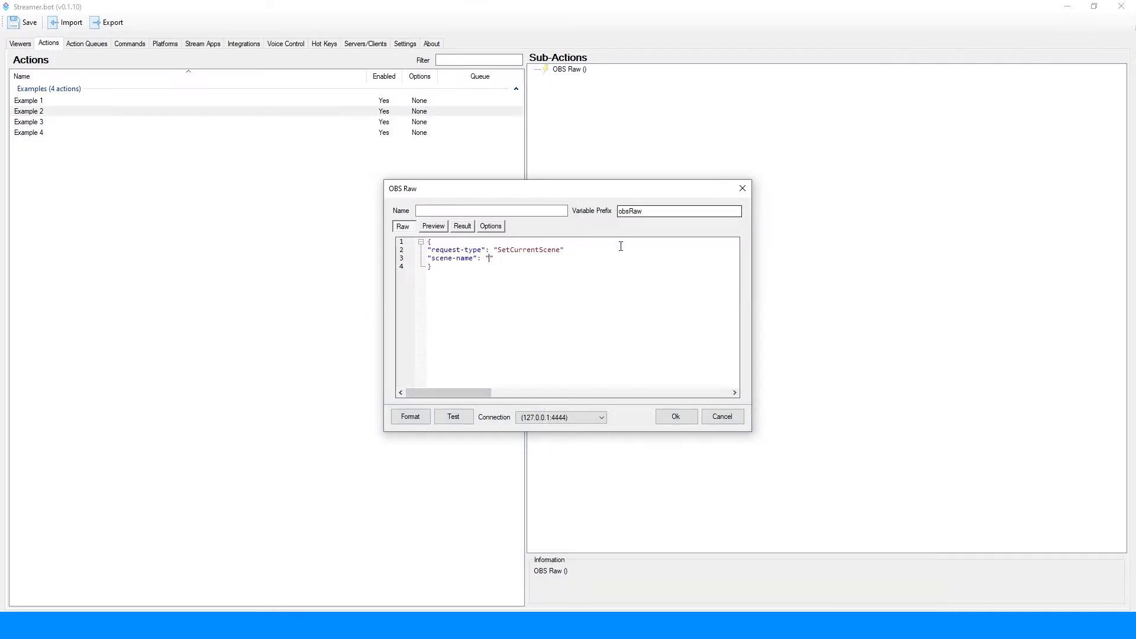
click(490, 258)
click(570, 249)
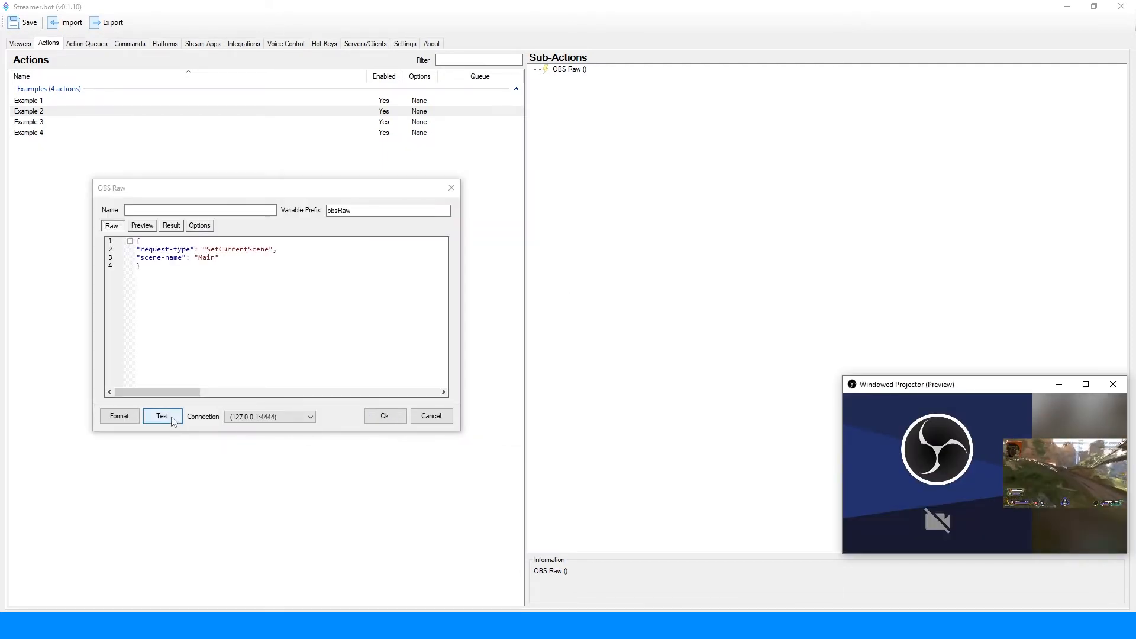
Step: Test the SetCurrentScene request twice, returning to the raw JSON in between, and confirm the sub-action
click(173, 421)
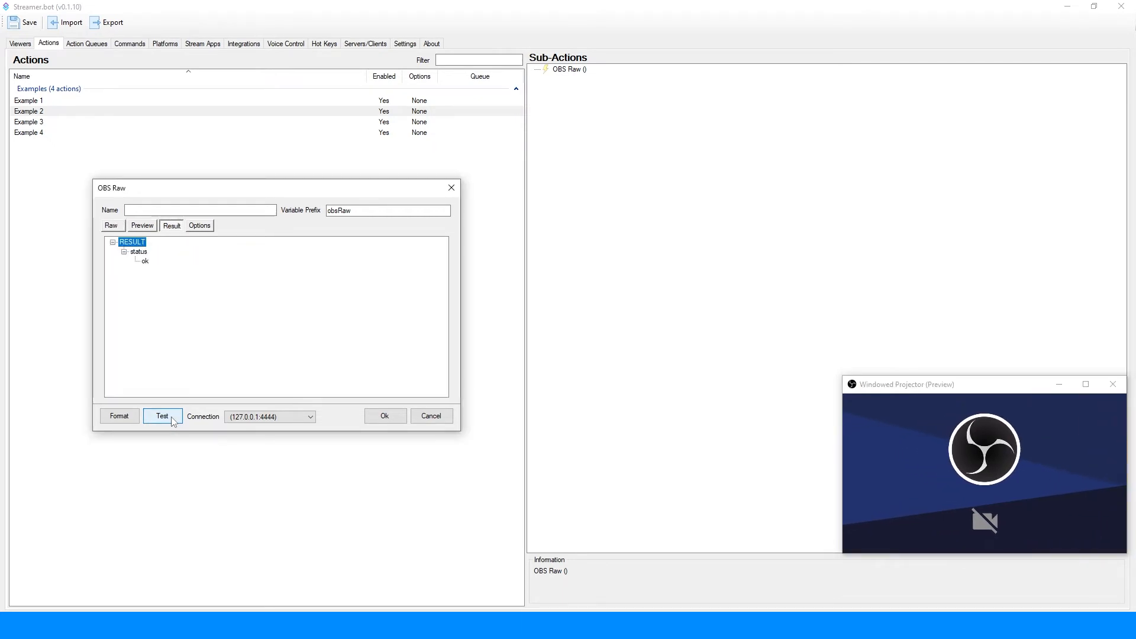
click(121, 227)
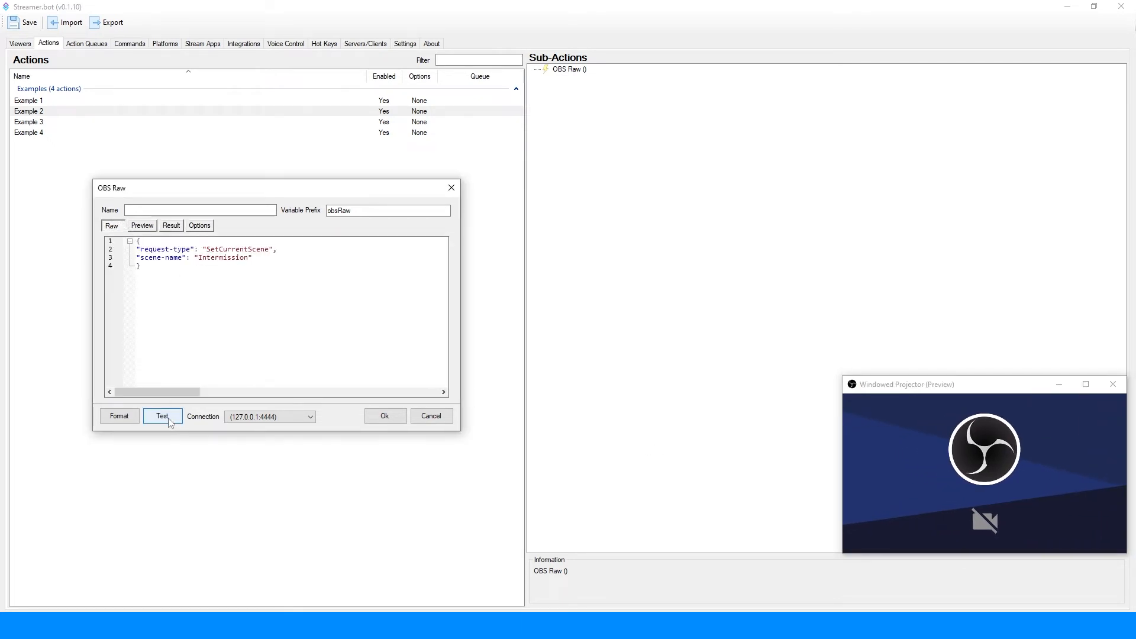
click(168, 419)
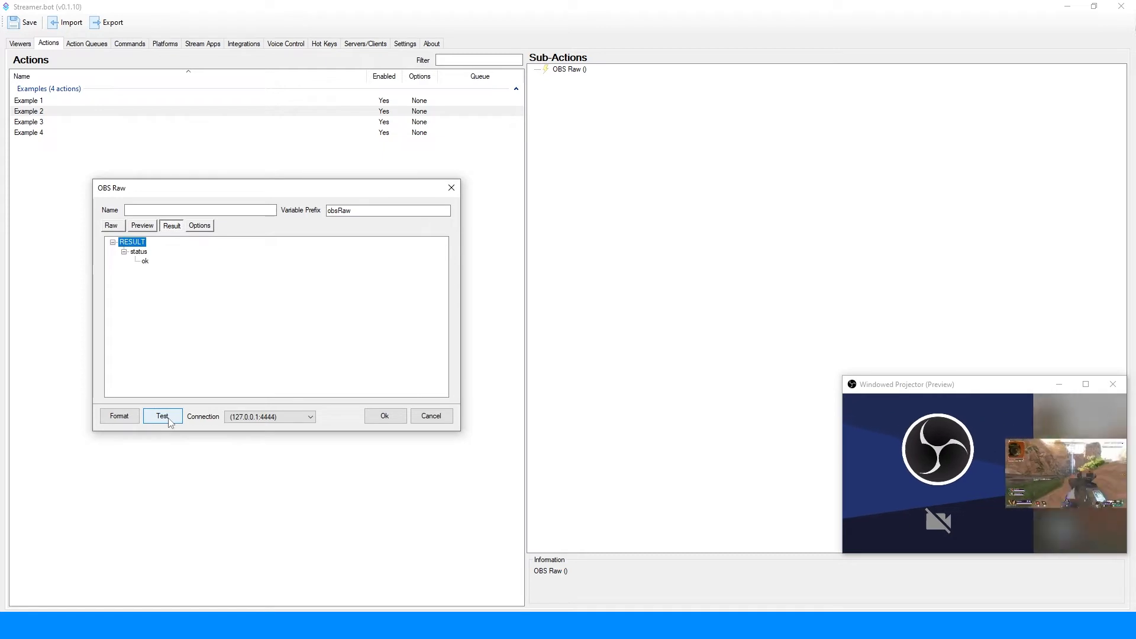
click(381, 419)
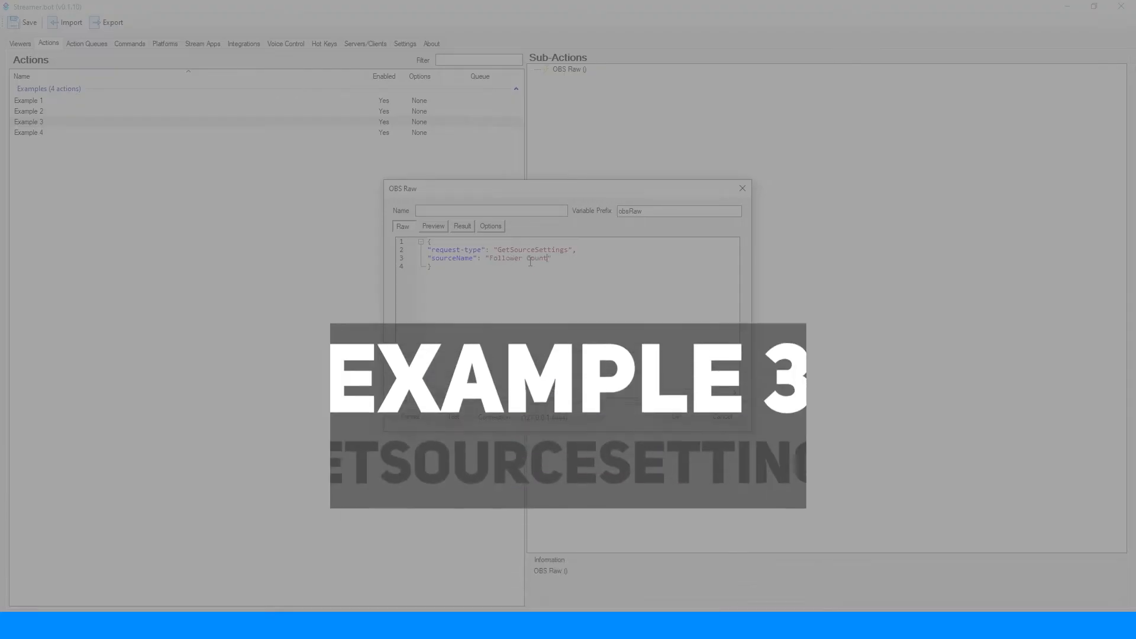
Step: Open Example 3's OBS Raw sub-action and add a "sourceName" key with an empty string on a new line below the GetSourceSettings request type
click(453, 417)
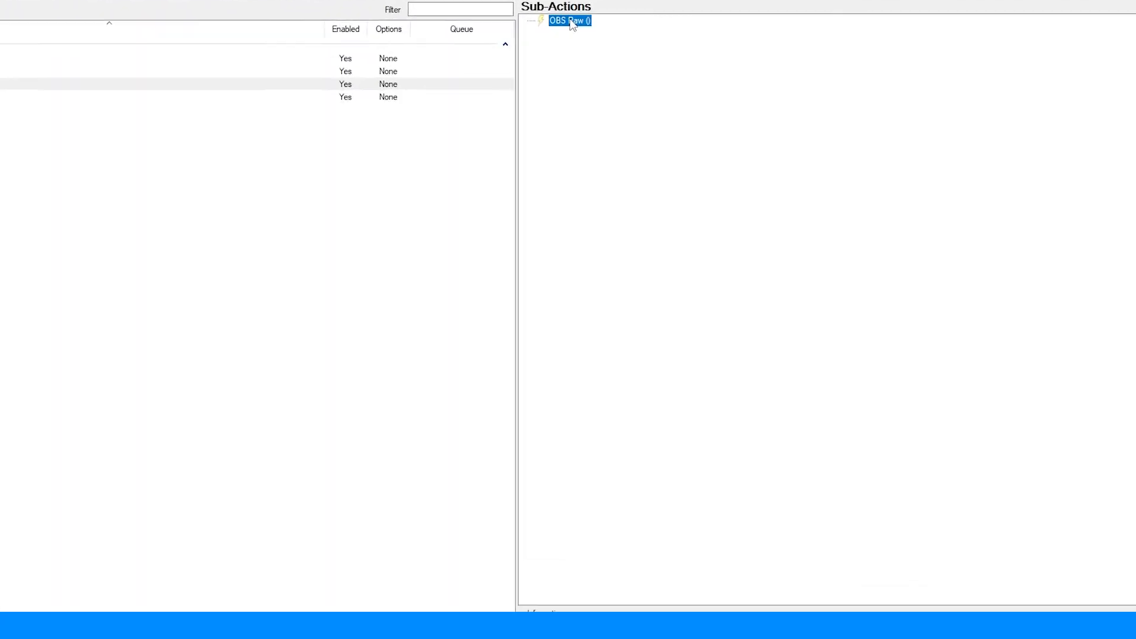
double_click(570, 70)
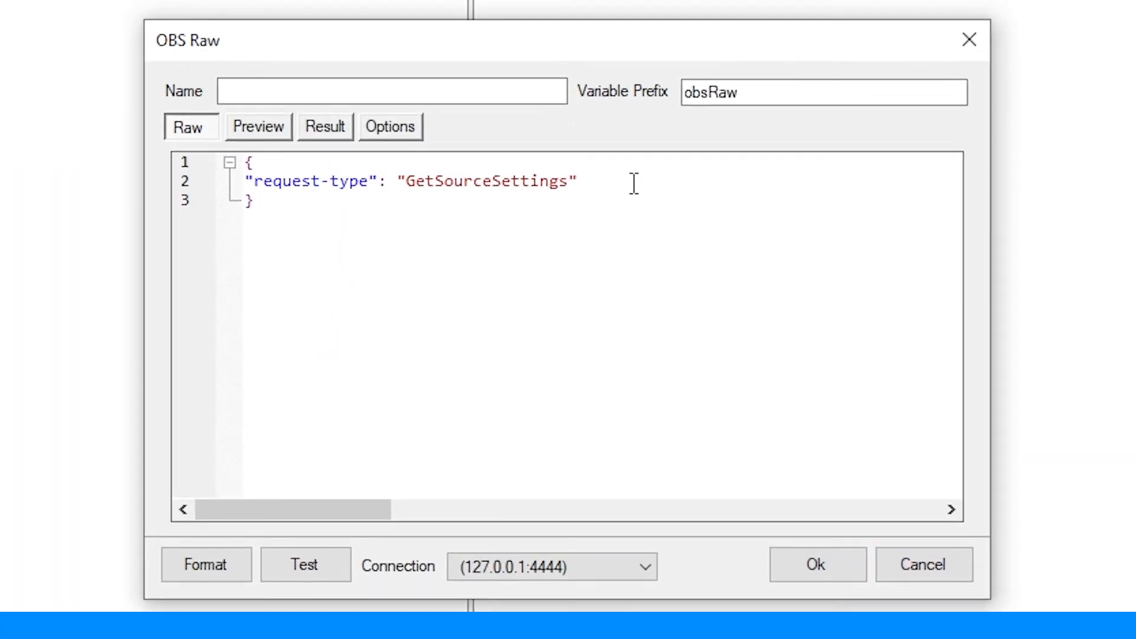
key(Return)
text("")
text(sourceN)
text(ame)
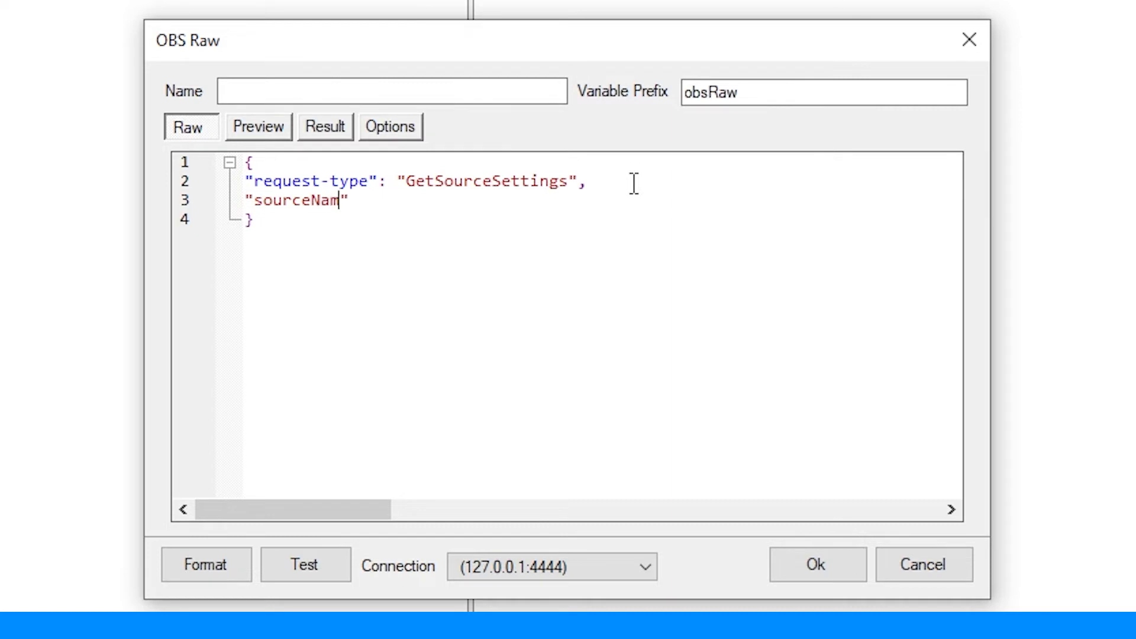
text(: "")
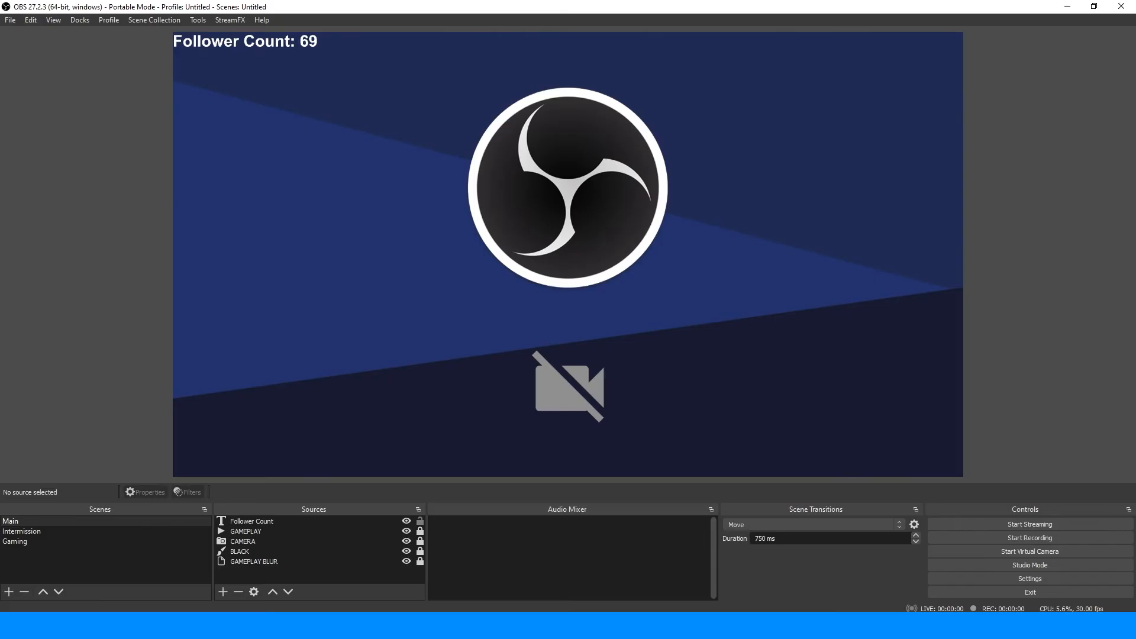
Step: Copy the name of the Follower Count source in OBS and paste it as the sourceName value in Streamer.bot's OBS Raw sub-action
click(254, 521)
key(F2)
key(ctrl+c)
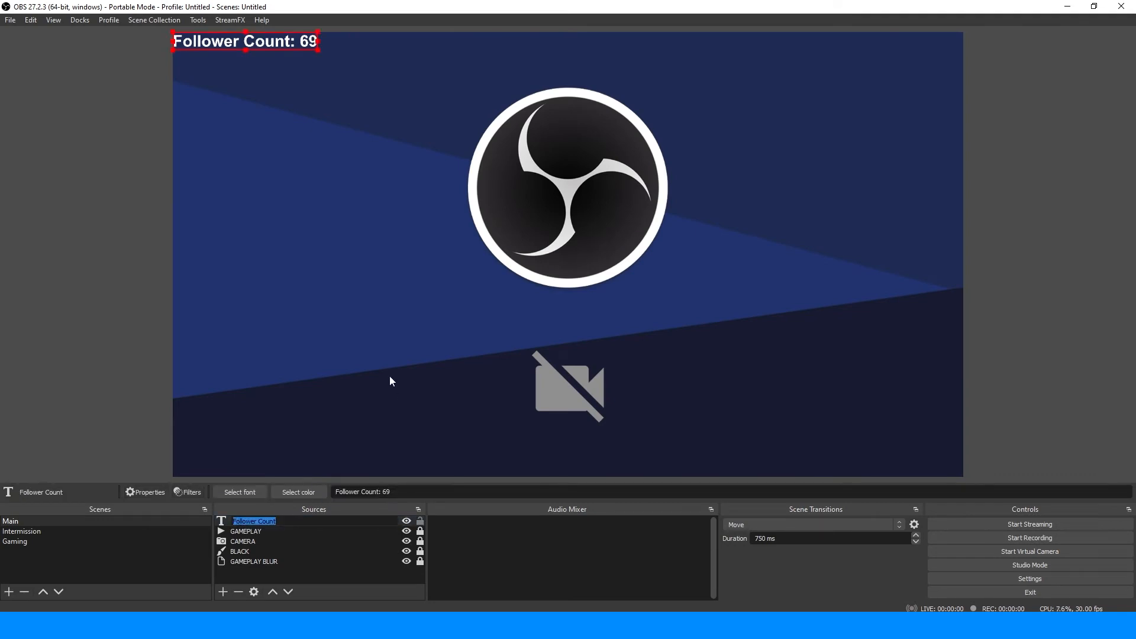
click(477, 318)
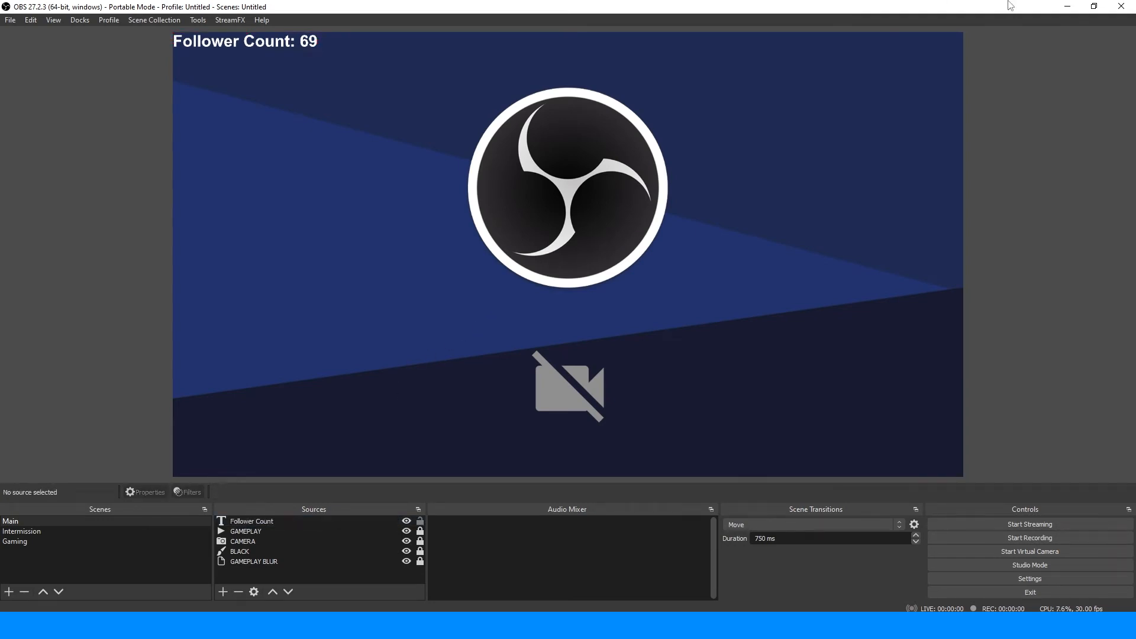
click(1068, 6)
key(ctrl+v)
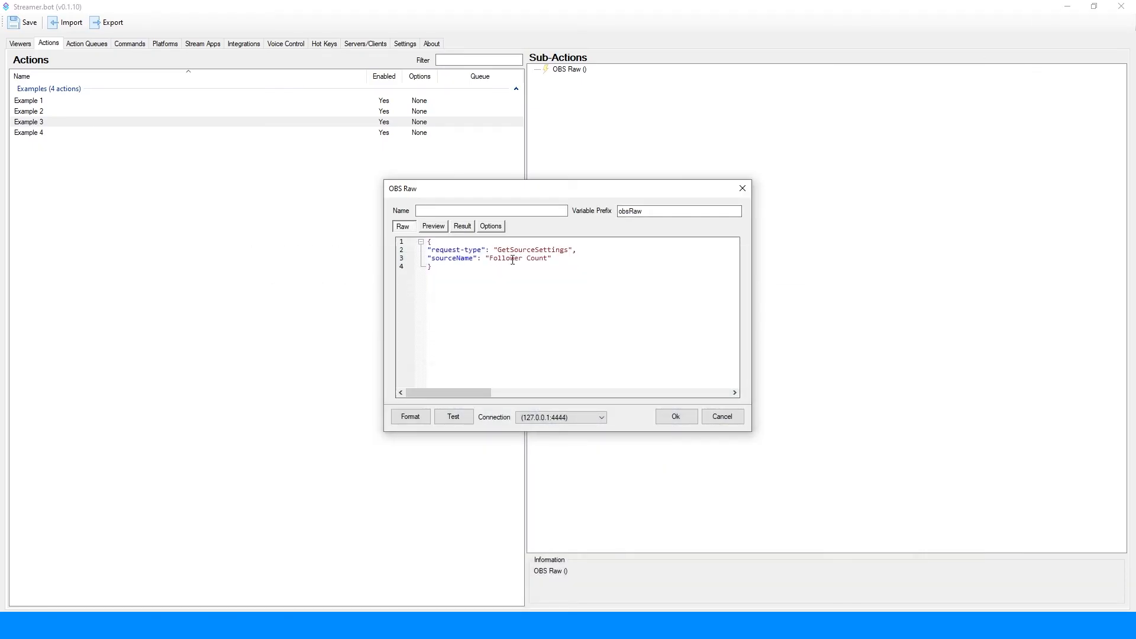
Step: Test the GetSourceSettings request and look through the returned source settings
click(453, 418)
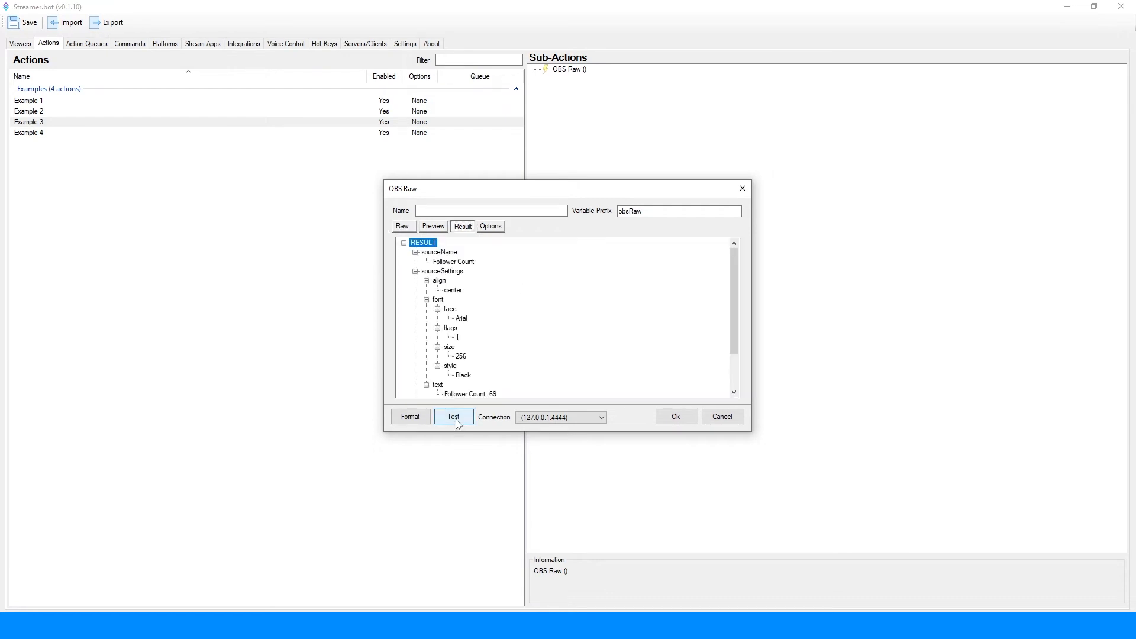
scroll(479, 302, down, 3)
scroll(479, 301, up, 5)
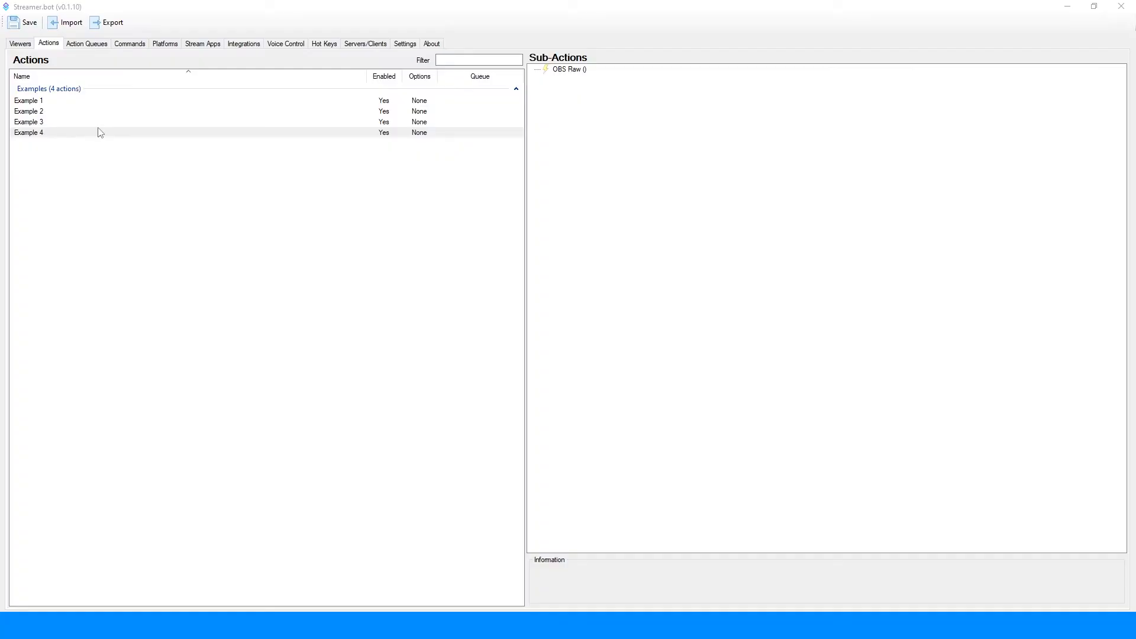
Step: Open Example 4's OBS Raw sub-action and start a new line after the "SetSourceSettings" request type, ending that line with a comma
double_click(557, 71)
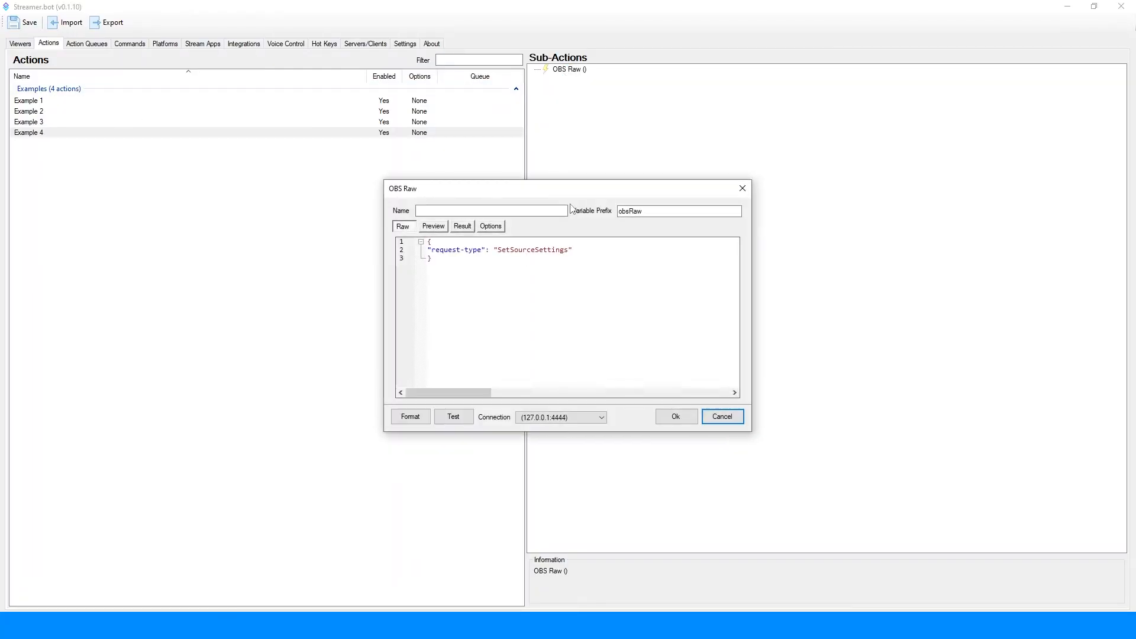
click(585, 248)
text(,)
key(Return)
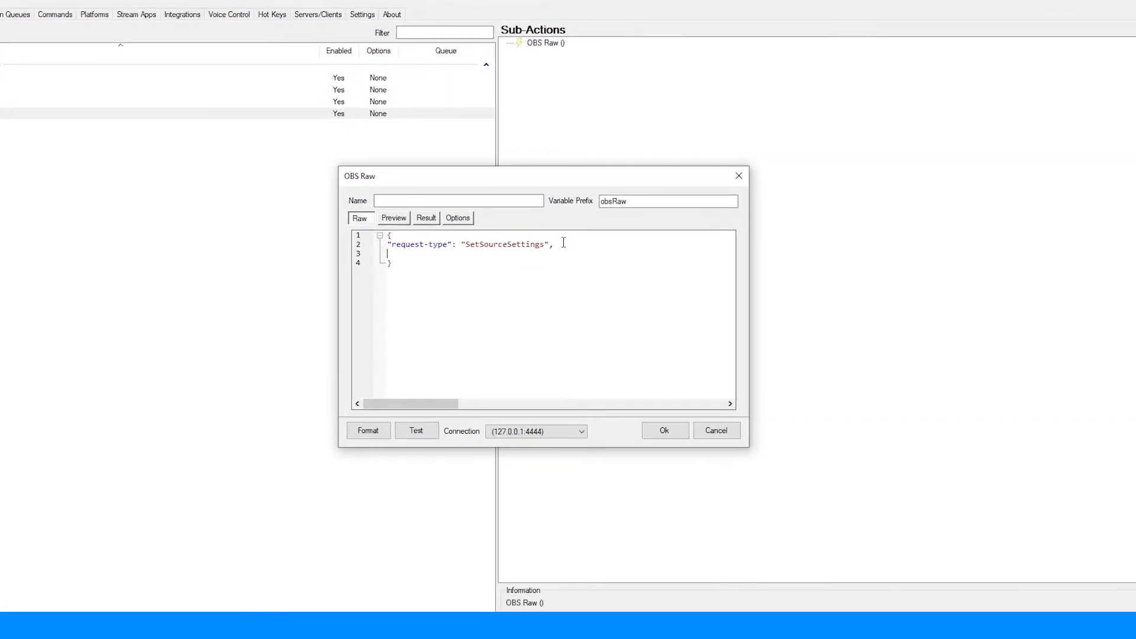
Step: Add a "sourceName" key with the value "Follower Count" to the SetSourceSettings request
text(")
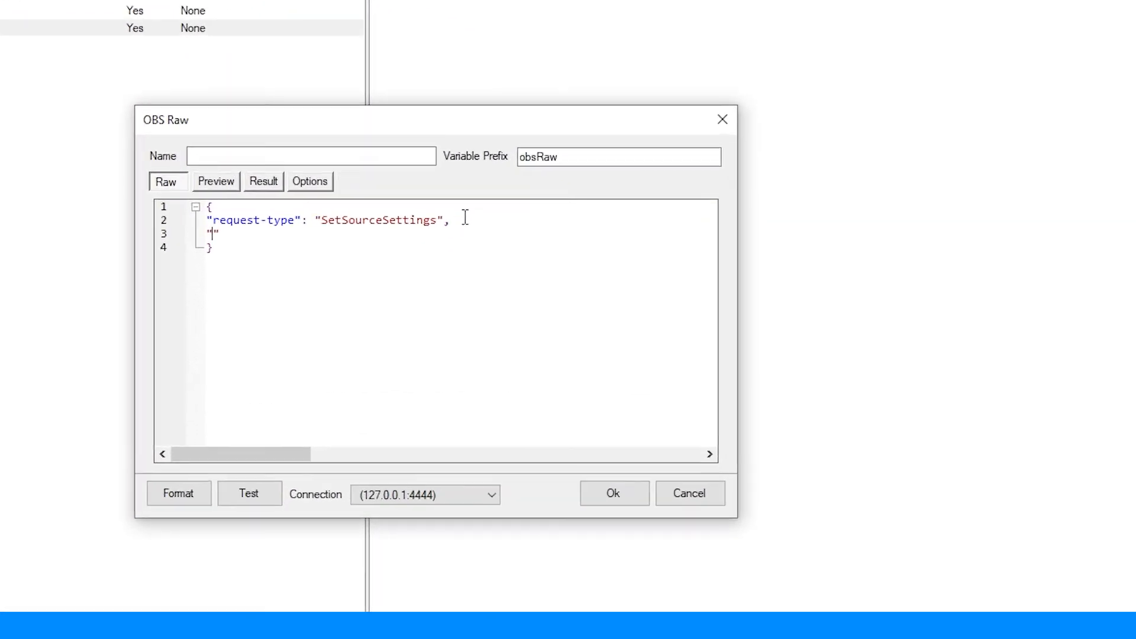
text(source)
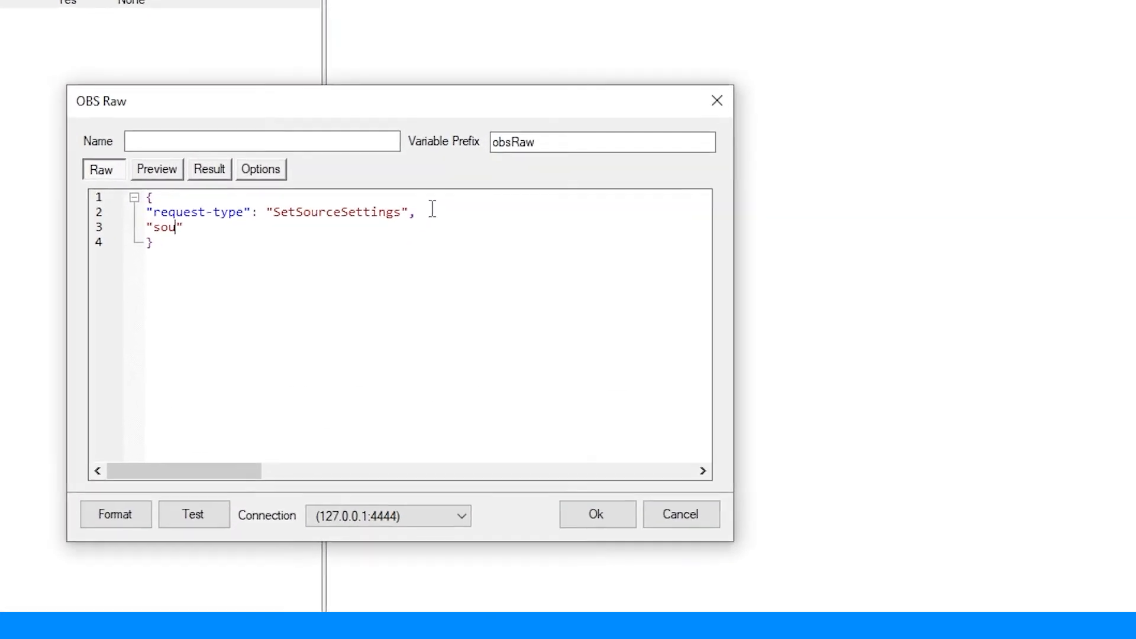
text(s)
key(BackSpace)
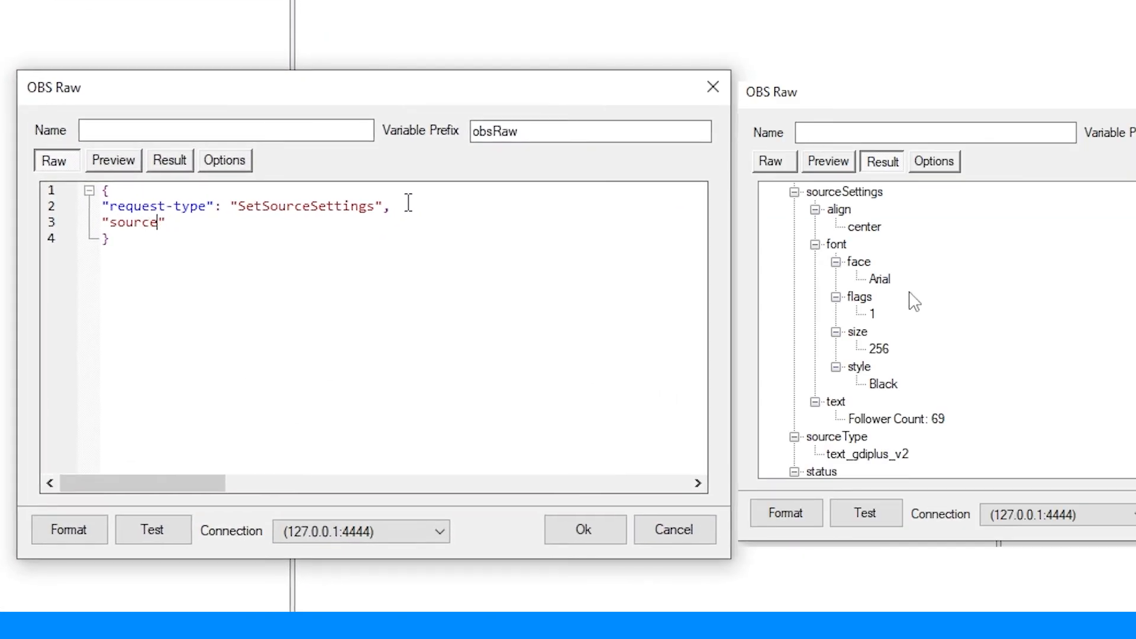
text(Nma)
key(BackSpace)
key(BackSpace)
text(ame": ")
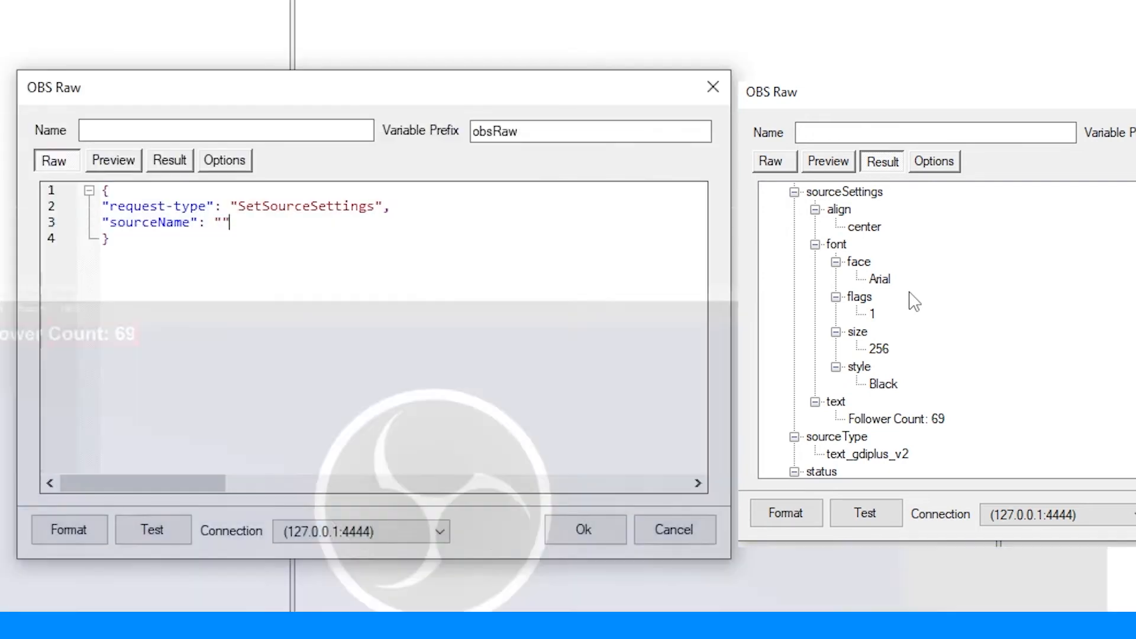
key(ctrl+v)
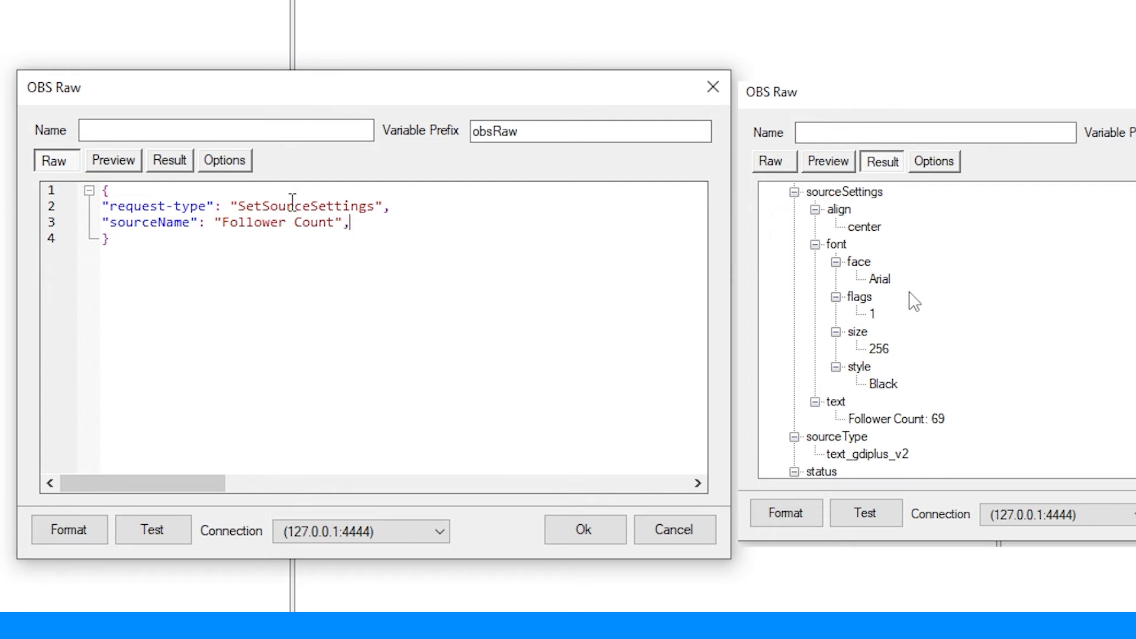
Step: Add an empty "sourceSettings" object below the sourceName line, with its closing brace on a separate line followed by a comma
key(Return)
text("")
text(sourceS)
text(ettings)
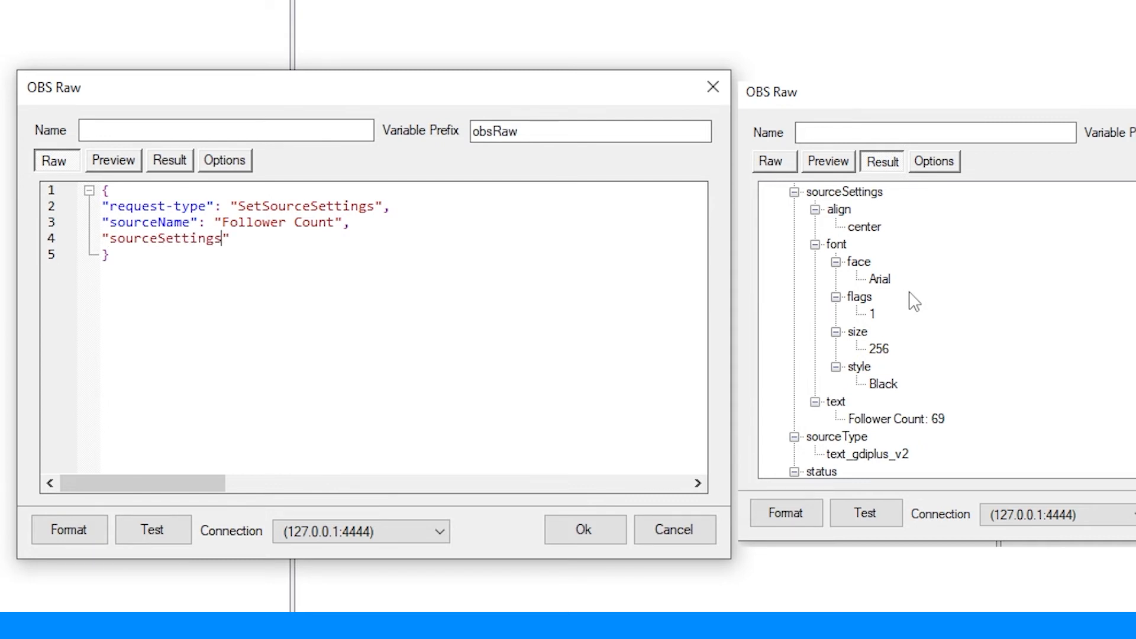
text(: { })
key(Return)
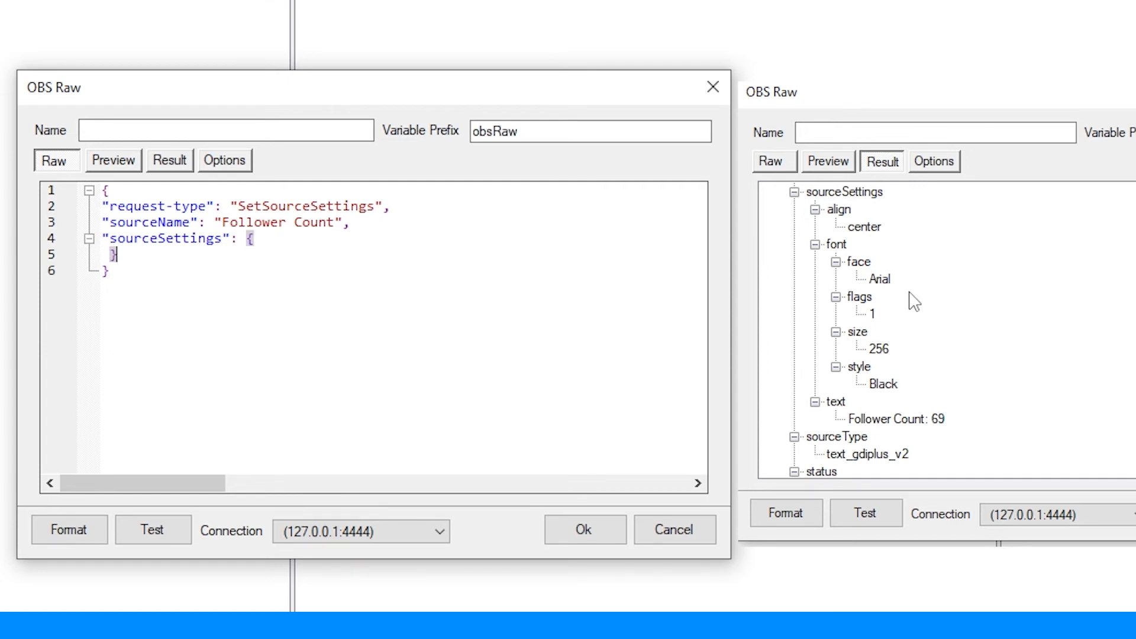
text(,)
Step: Inside the sourceSettings object, add a "text" key with the value "Follower Count: 420"
click(292, 236)
key(Return)
text("")
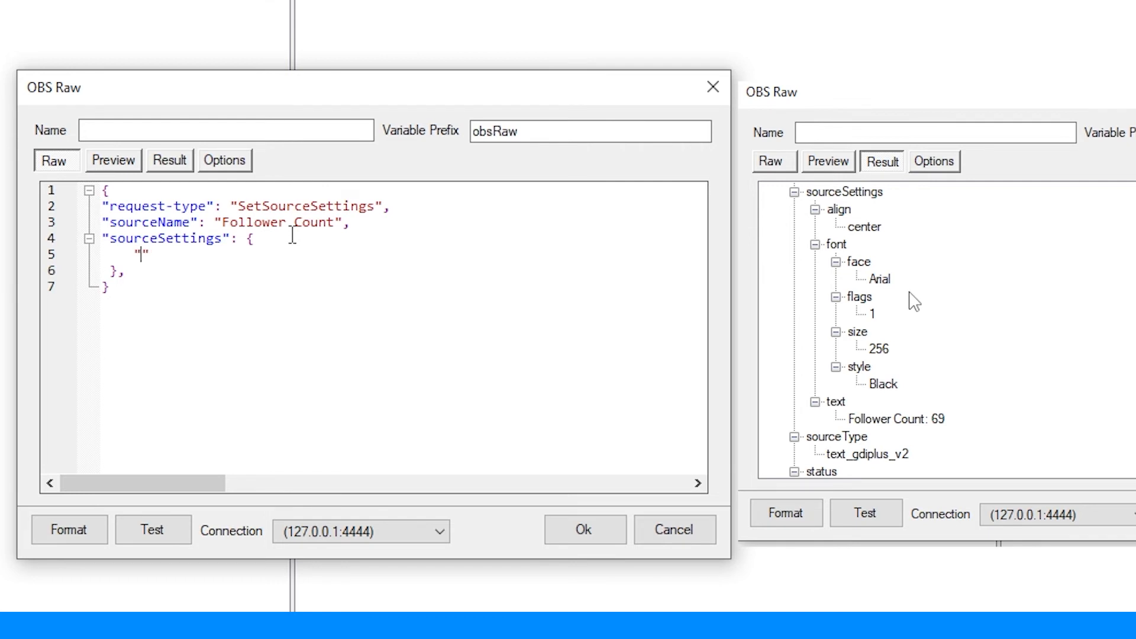
text(text)
text(: "")
text(Follower )
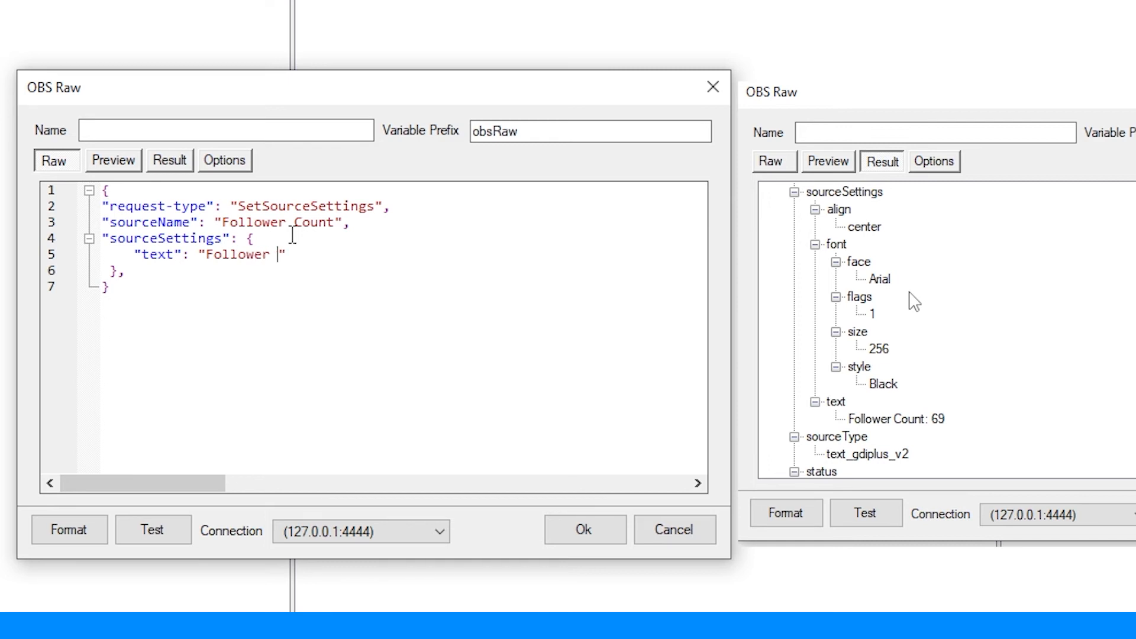
text(Count: 420)
Step: Add an empty "font" object below the text line, with its closing brace on a separate line followed by a comma
key(Return)
text("")
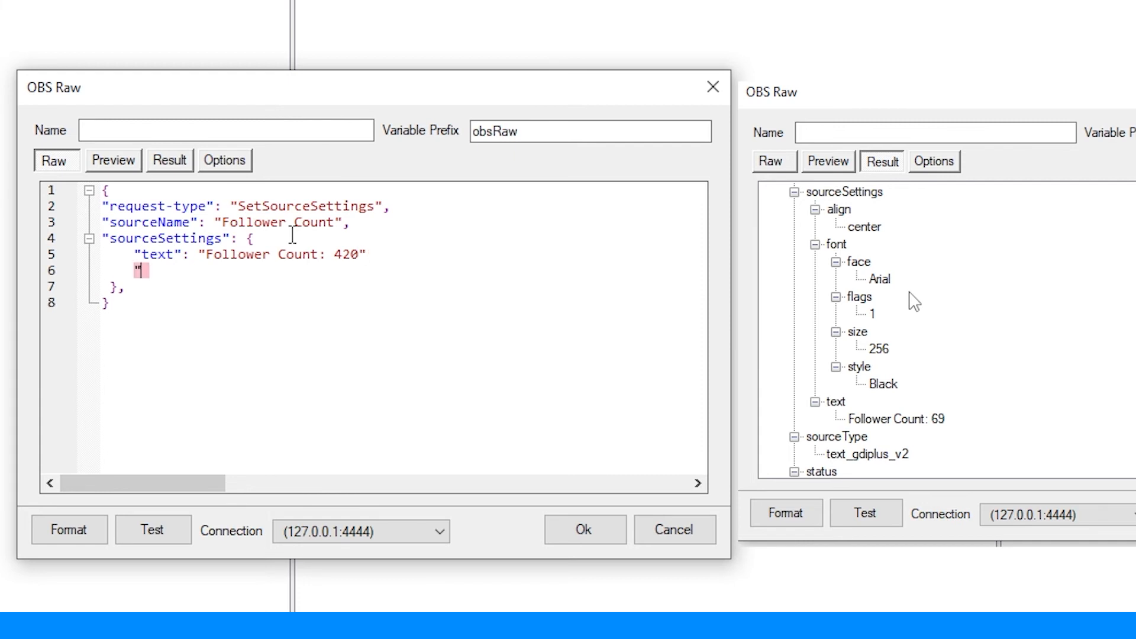
text(font)
text(: { })
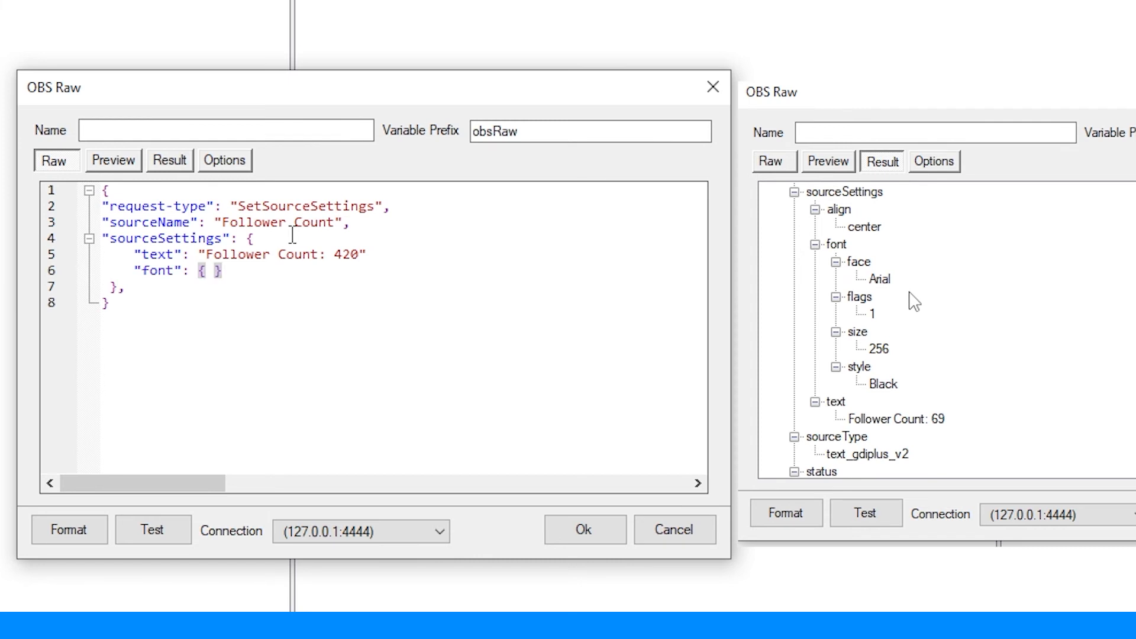
key(Return)
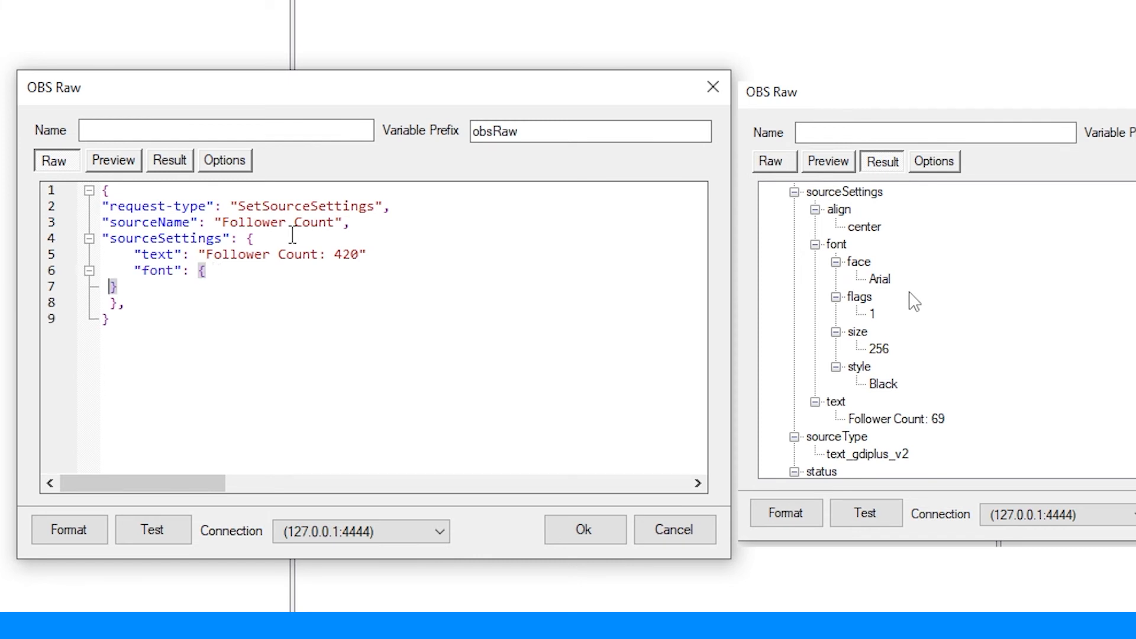
key(End)
text(,)
Step: Inside the font object, add a "size" key with the value 128 and a comma after it
click(248, 273)
key(Return)
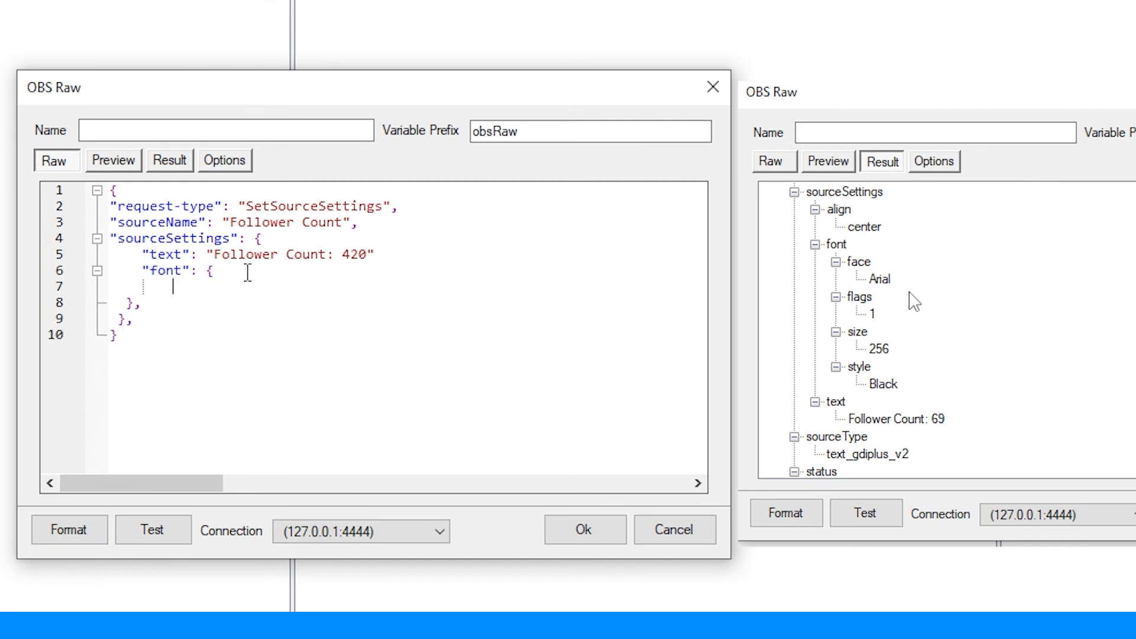
text("size": 128,)
Step: Add the missing comma after the "Follower Count: 420" text value and test the SetSourceSettings request
click(411, 255)
text(,)
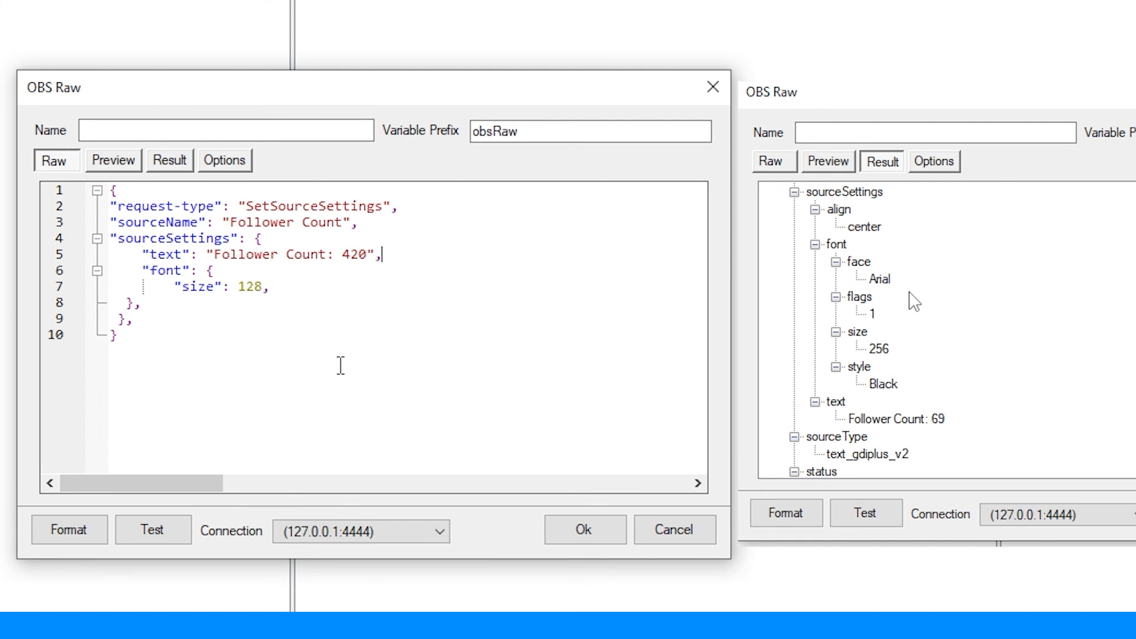
click(153, 530)
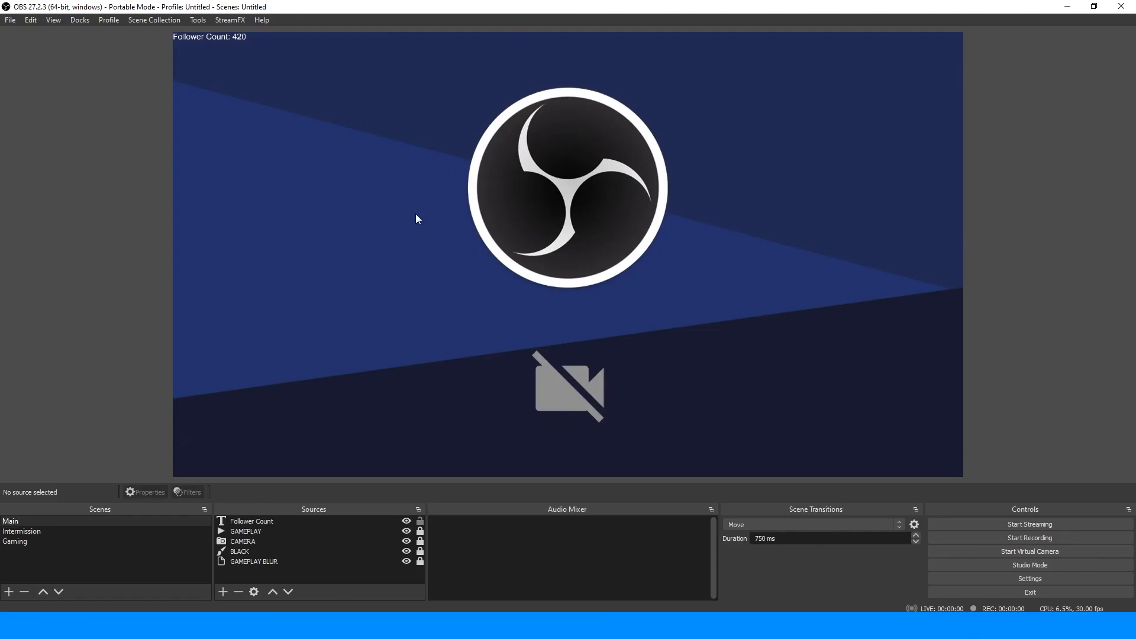
Step: In OBS, check the font settings of the Follower Count text source and close them without changes
drag(400, 194, 188, 22)
click(260, 493)
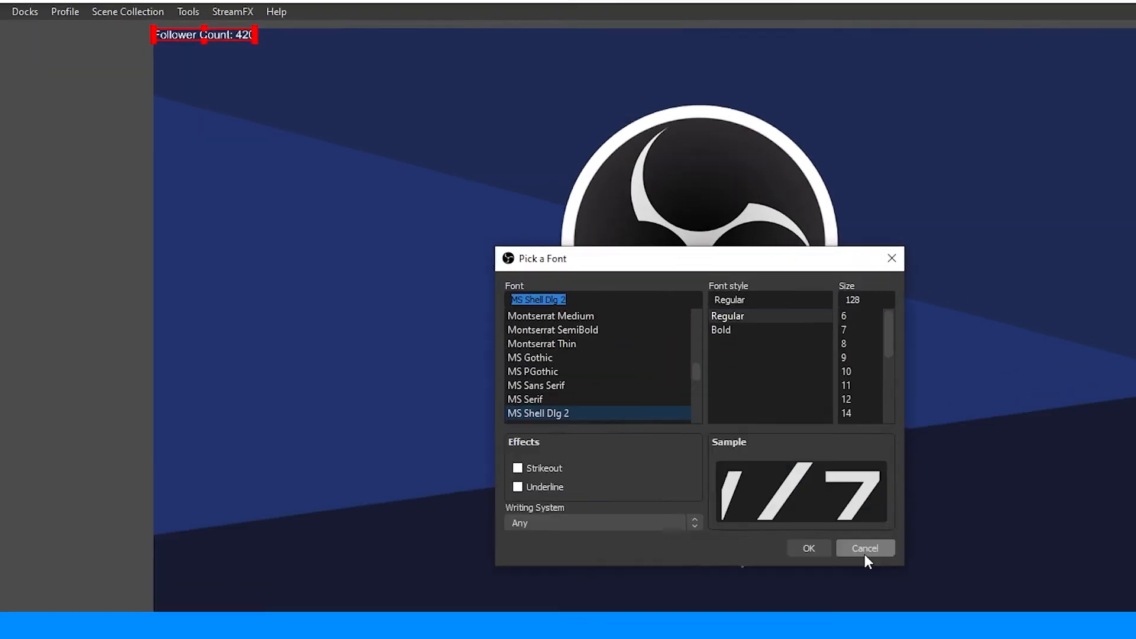
click(688, 410)
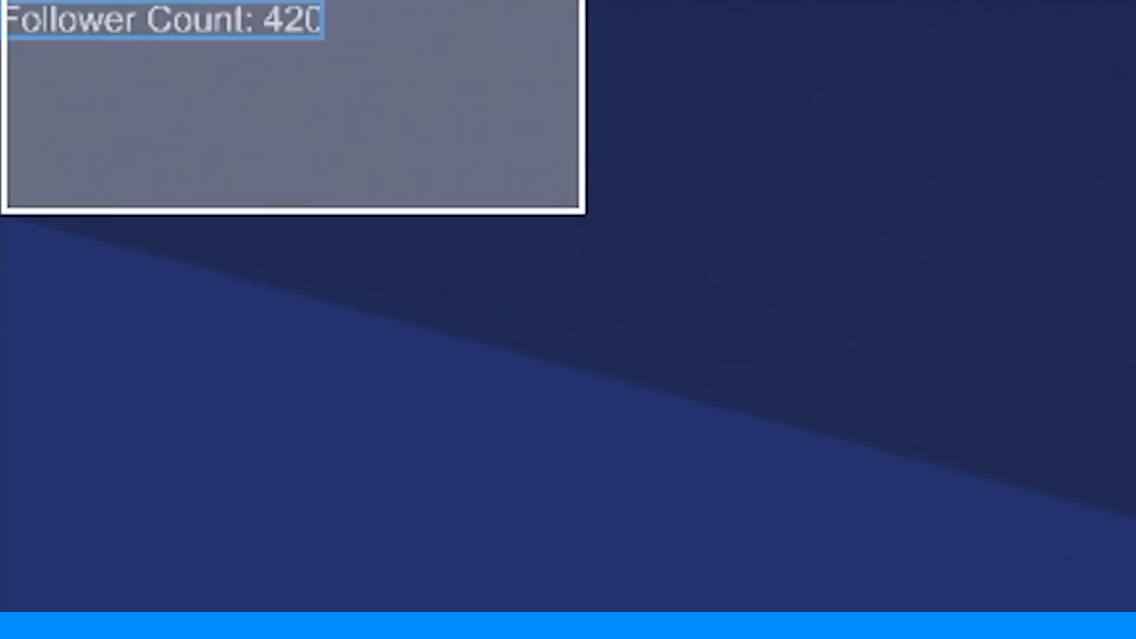